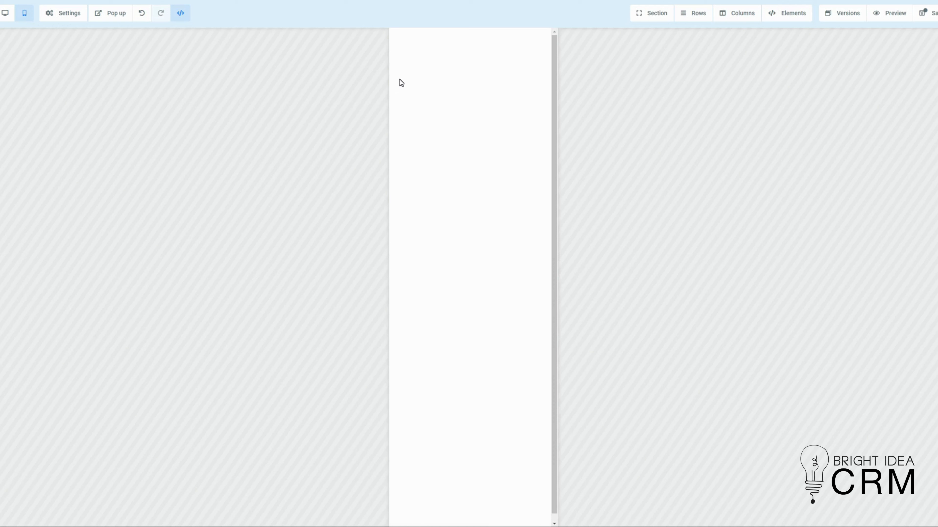
Switch the page to desktop view and review its SEO Meta Data settings without changing them.
click(6, 14)
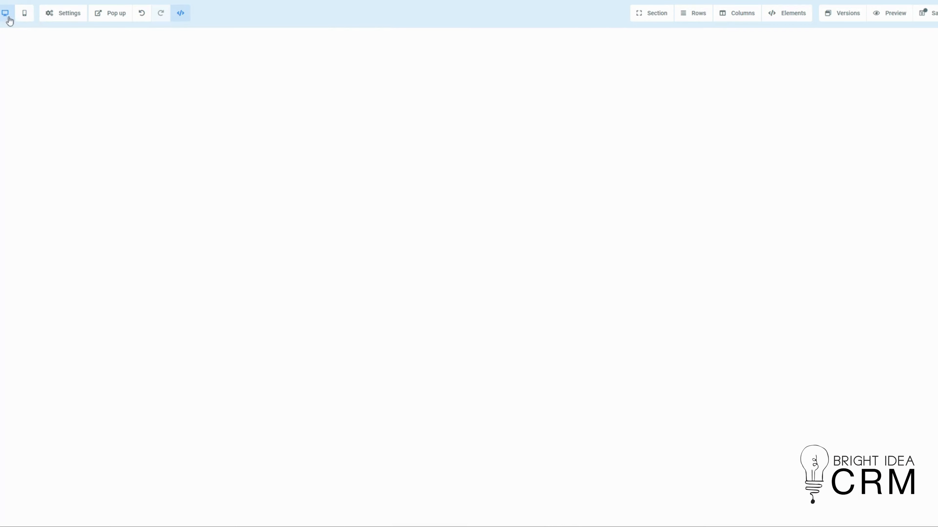
click(59, 17)
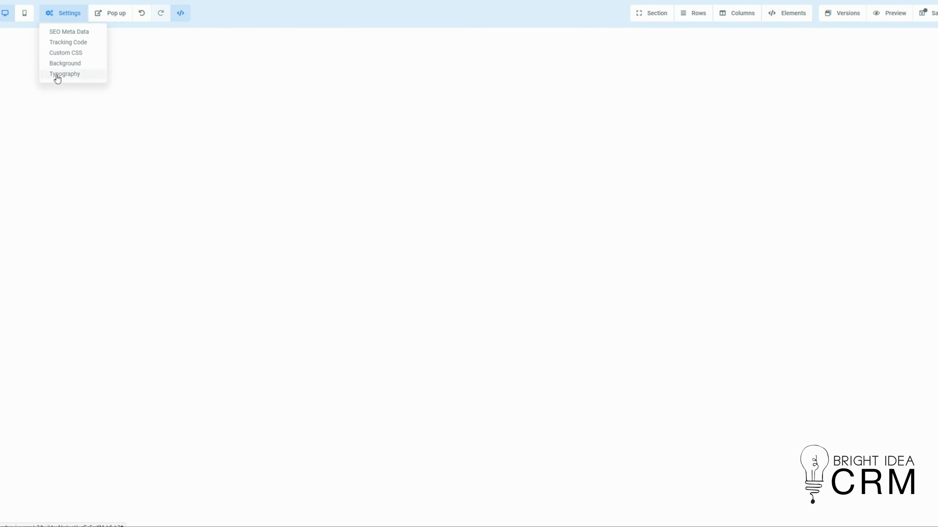
click(67, 34)
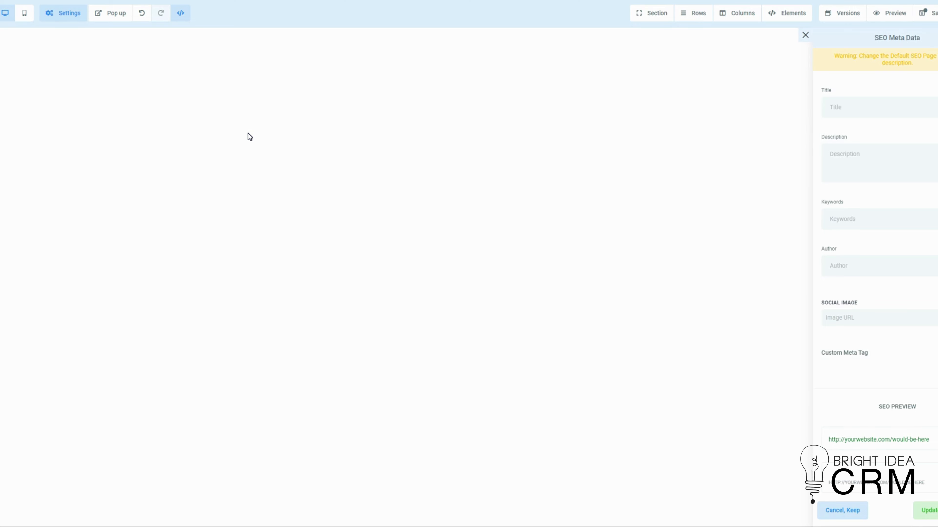
click(68, 20)
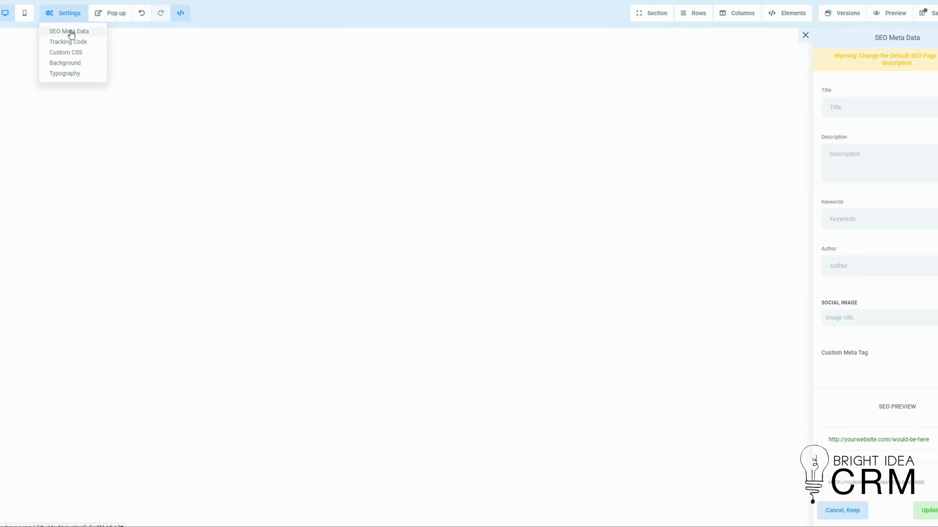
click(867, 80)
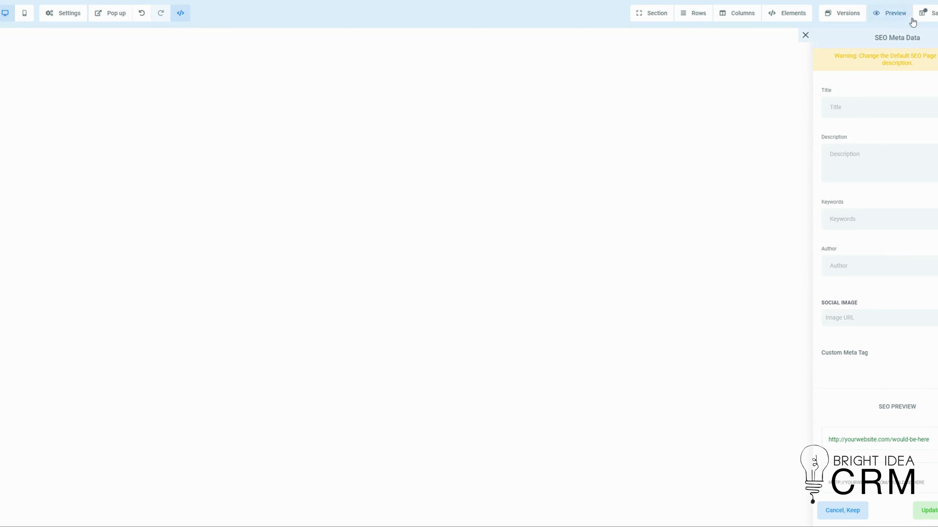
click(805, 37)
Review the header and footer code editors of the page's Tracking Code settings and save them empty.
click(62, 16)
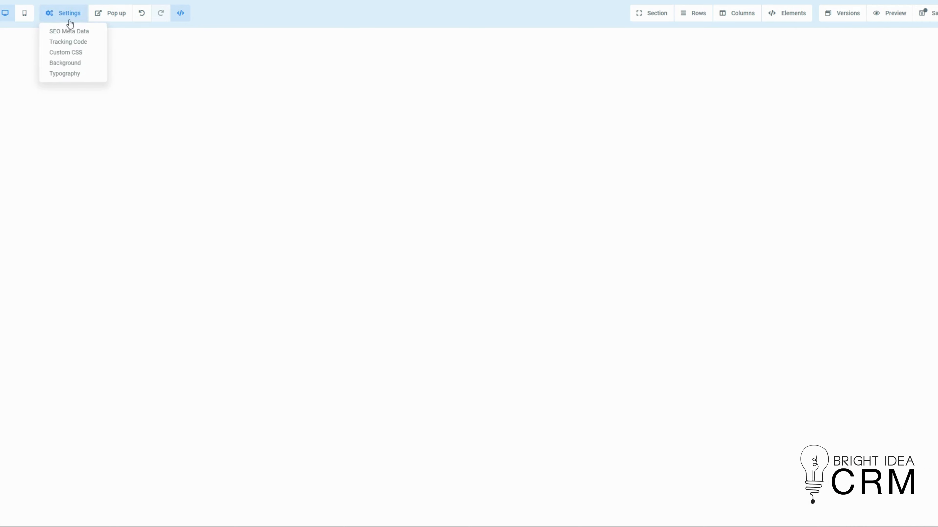
click(72, 43)
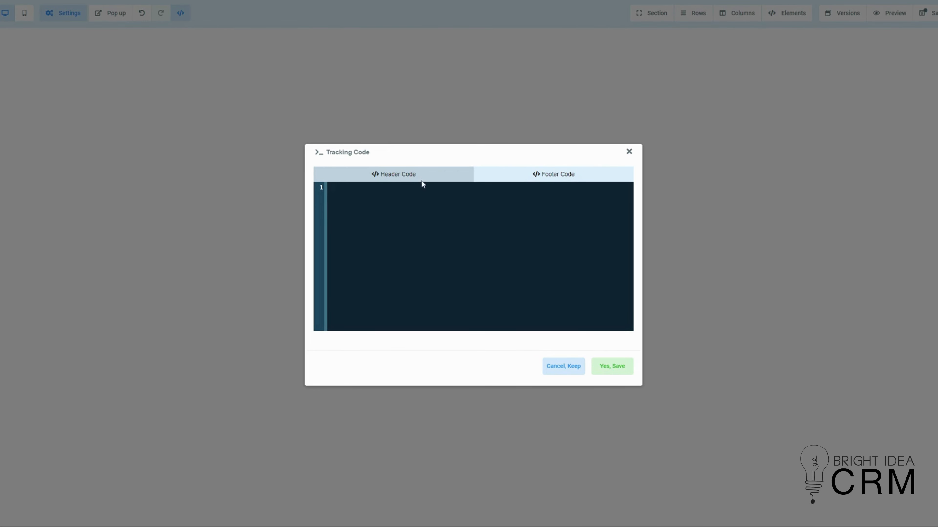
click(417, 171)
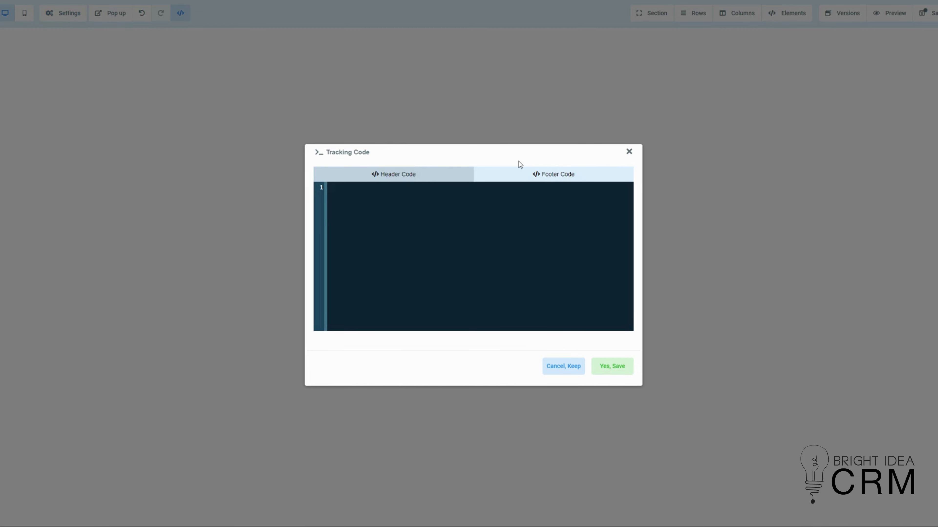
click(527, 177)
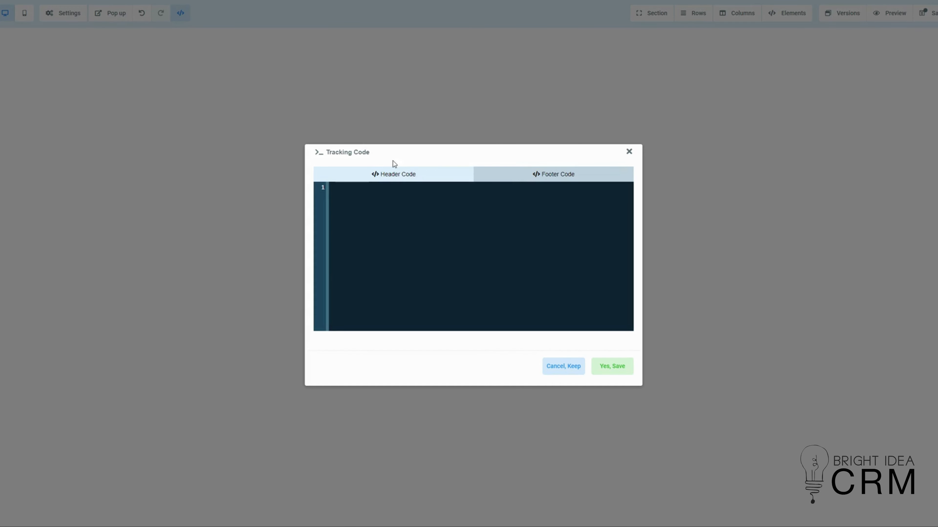
click(409, 209)
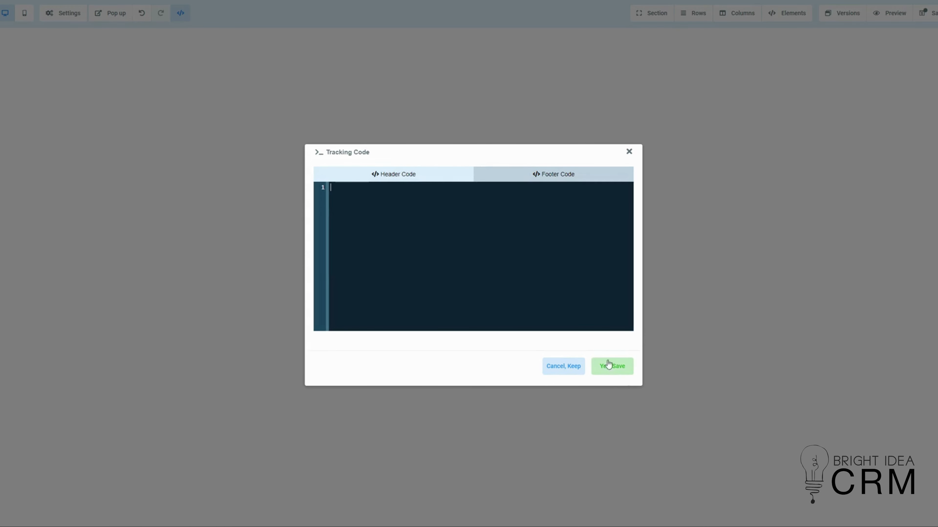
click(605, 373)
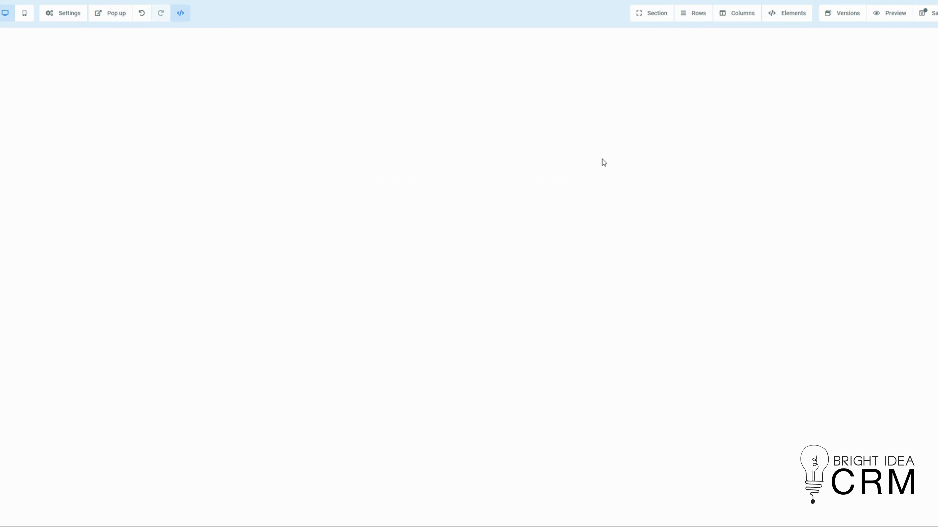
View the page's Custom CSS editor and close it without adding any code.
click(63, 15)
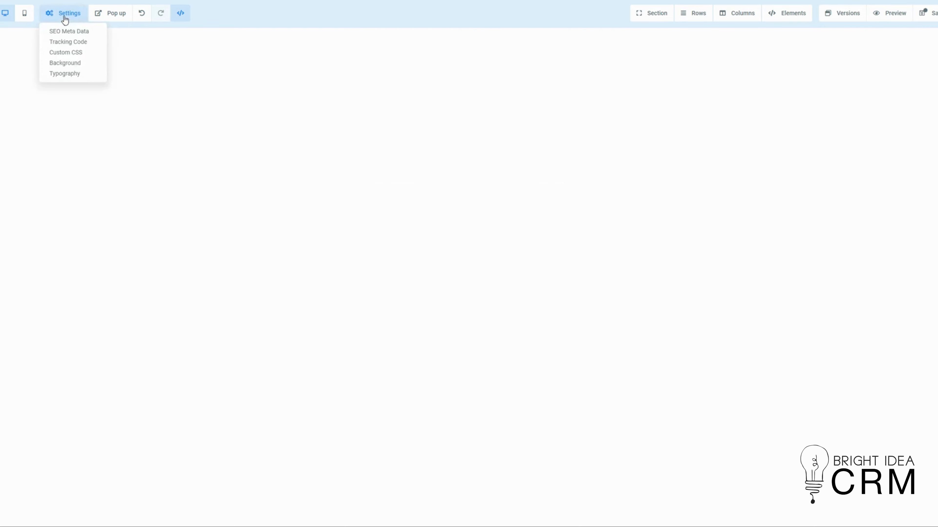
click(73, 58)
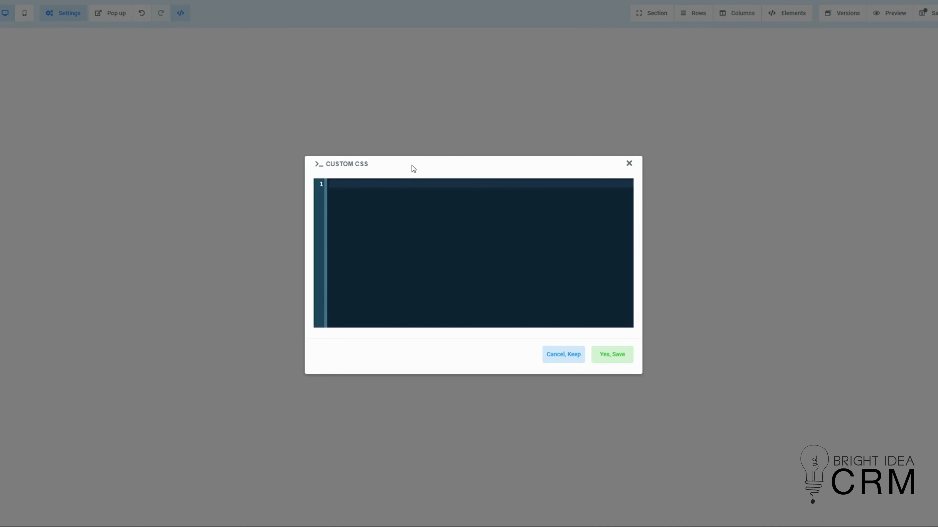
click(629, 163)
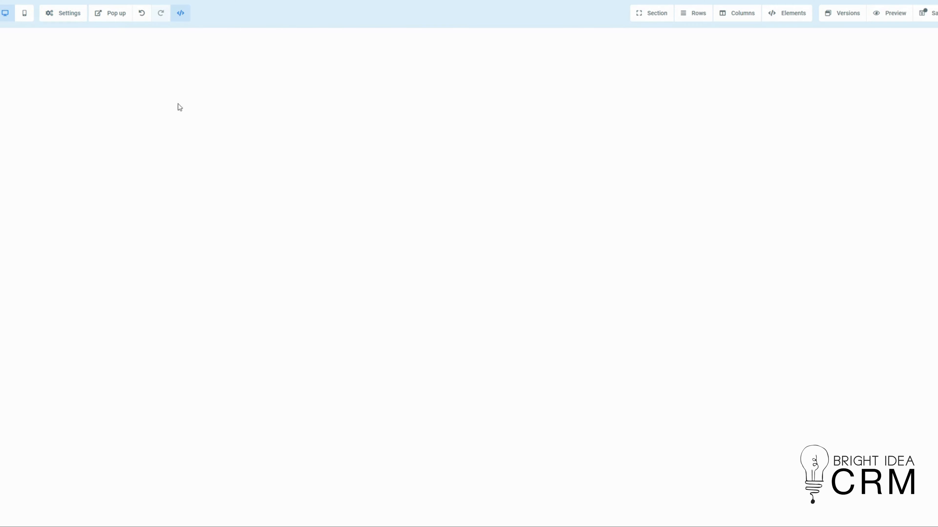
View the page's Background settings for image and color, and close them unchanged.
click(64, 19)
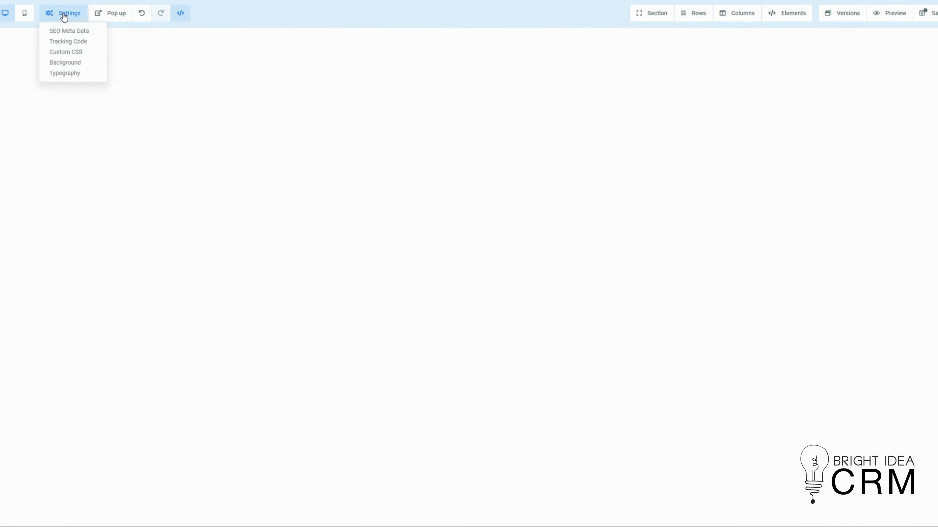
click(71, 66)
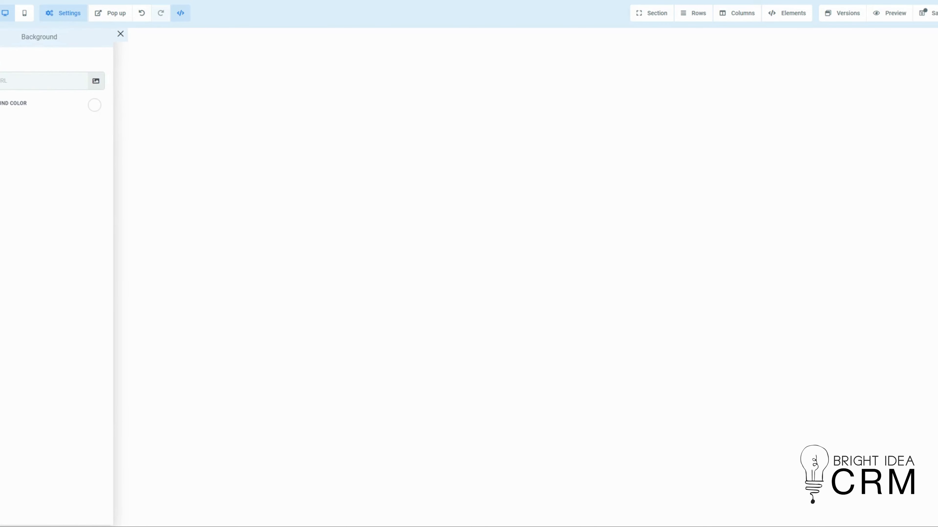
click(120, 34)
Examine the page's Typography settings, including the list of available Google fonts, and close them without picking a font.
click(62, 14)
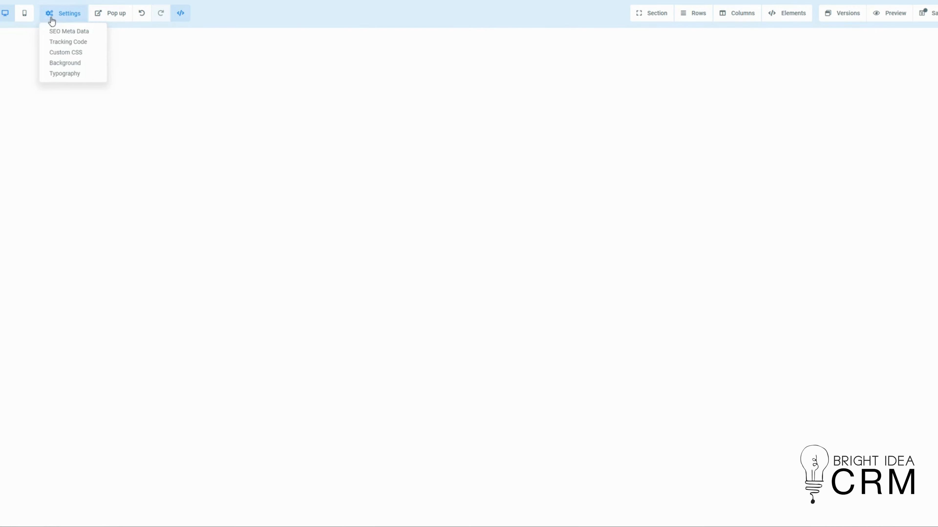
click(59, 74)
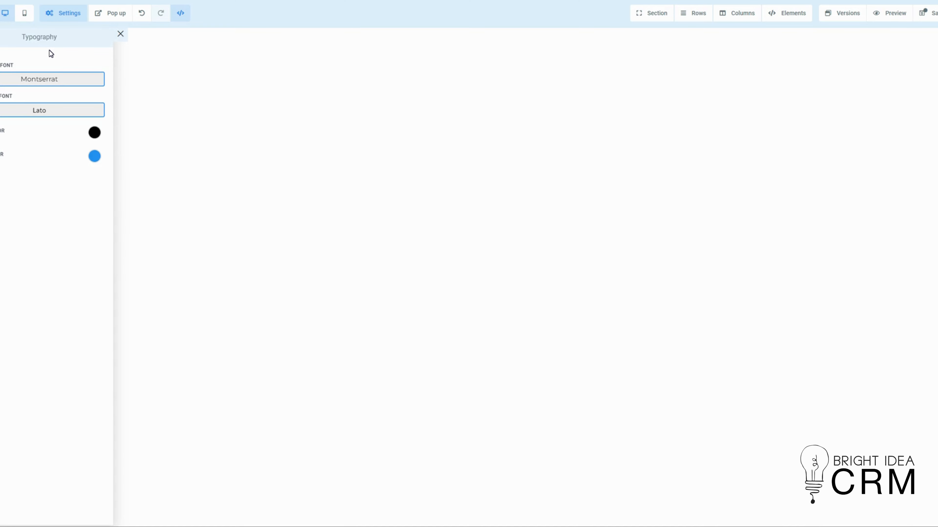
click(43, 83)
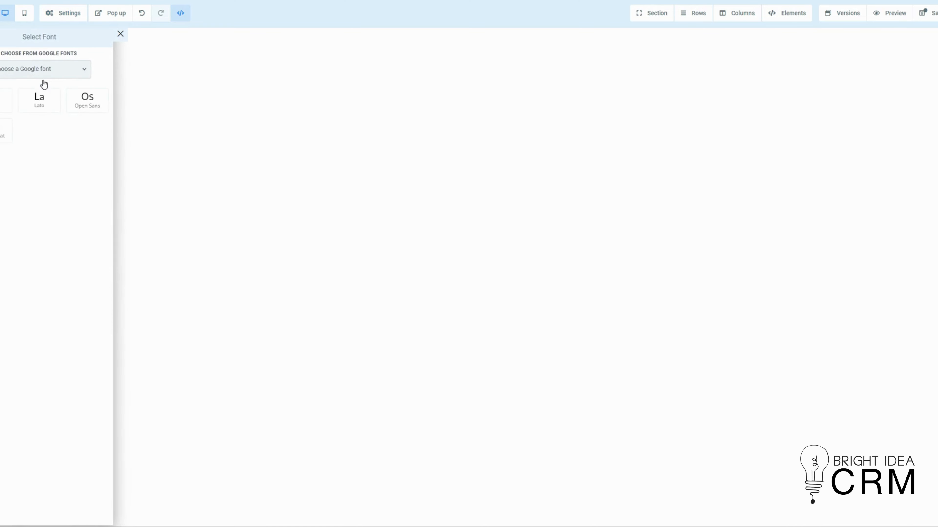
click(47, 72)
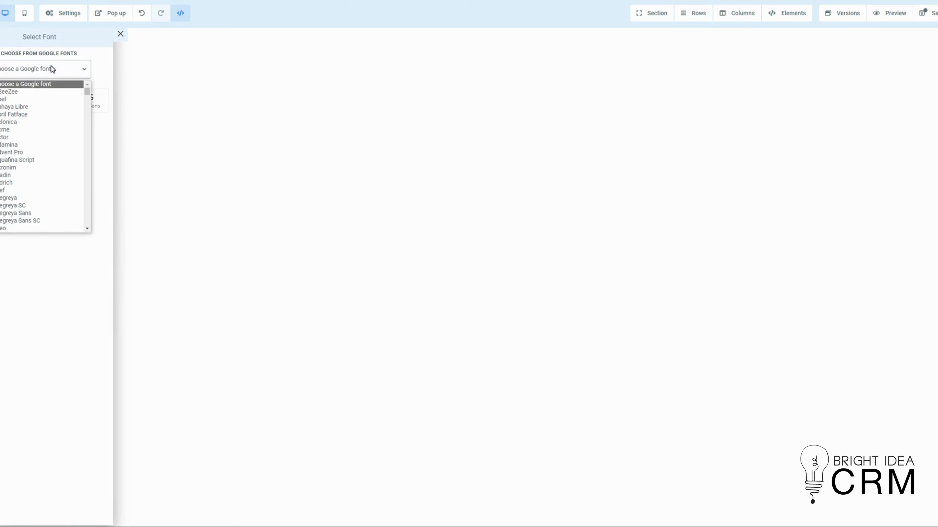
click(45, 314)
click(120, 34)
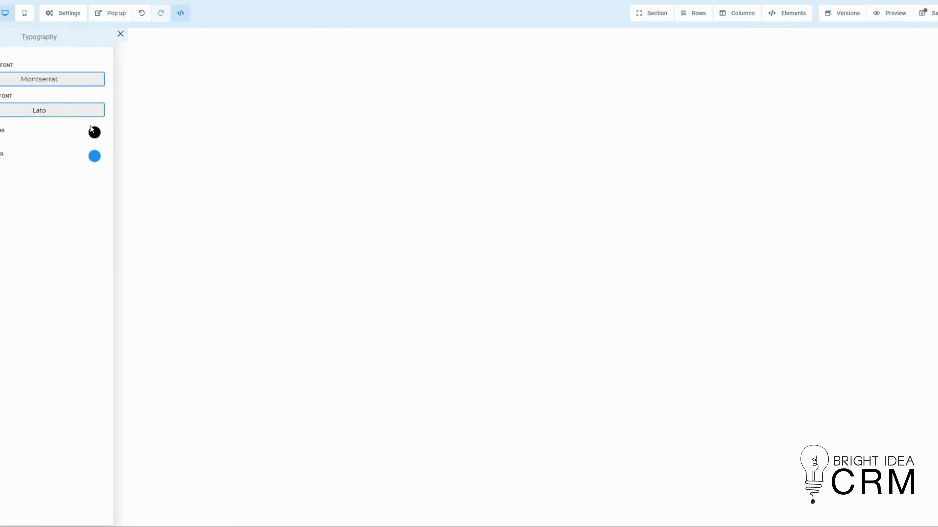
click(121, 36)
click(66, 13)
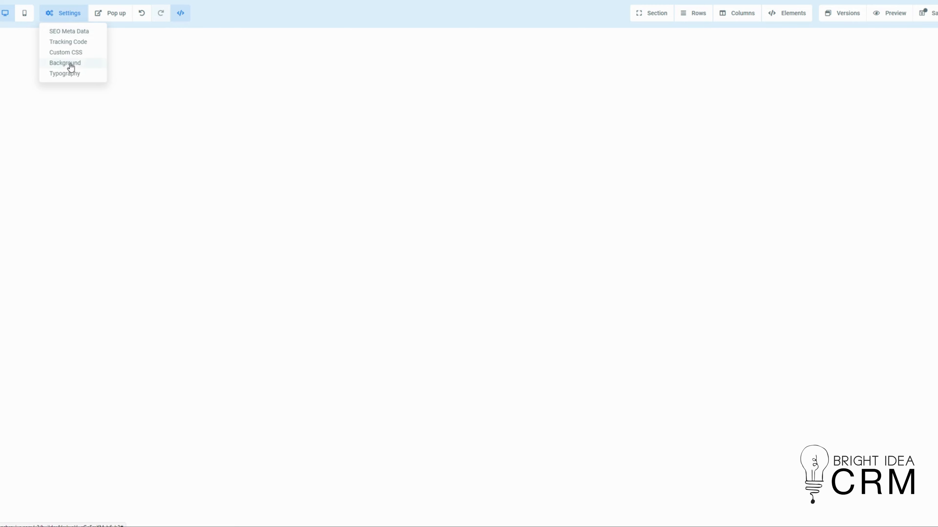
click(133, 41)
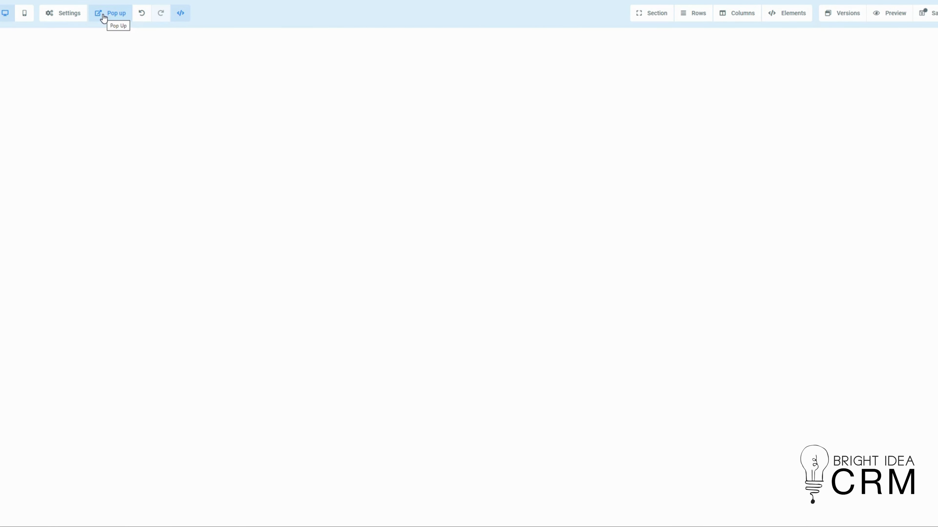
View the page's pop-up in its editor and close it without adding content.
click(103, 16)
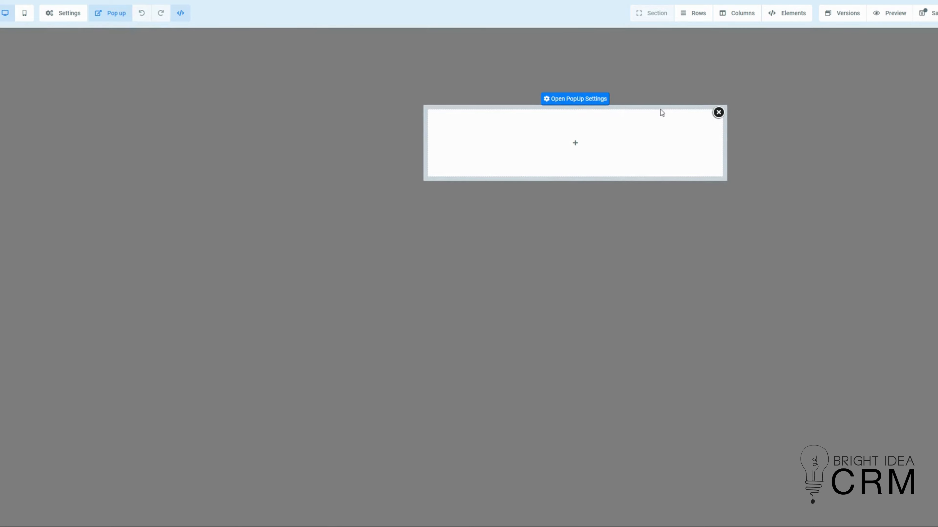
click(718, 111)
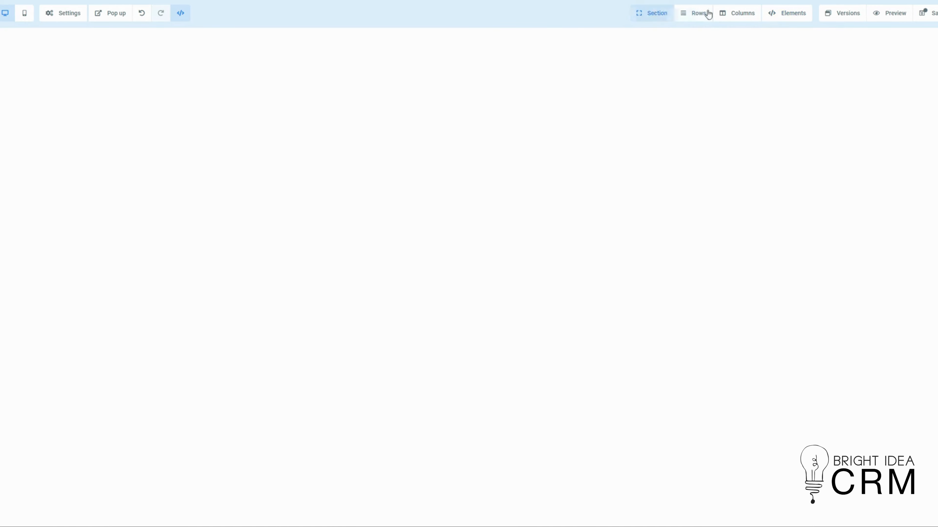
Try to view the page versions, choose to stay on the page, and look at the save options.
click(857, 14)
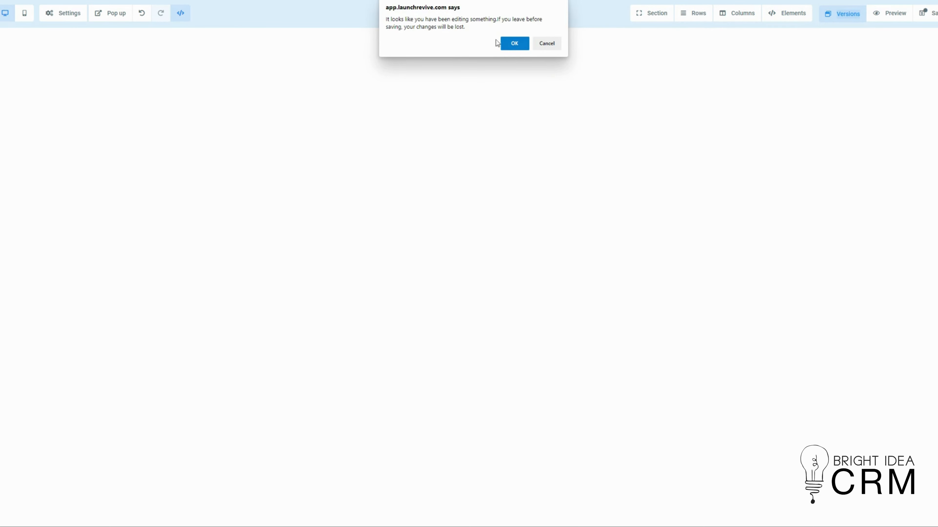
click(542, 44)
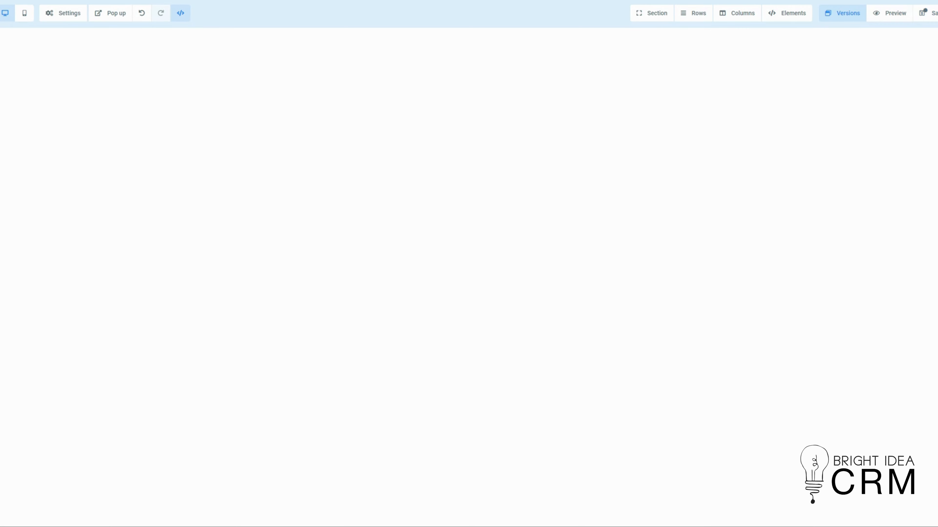
click(935, 13)
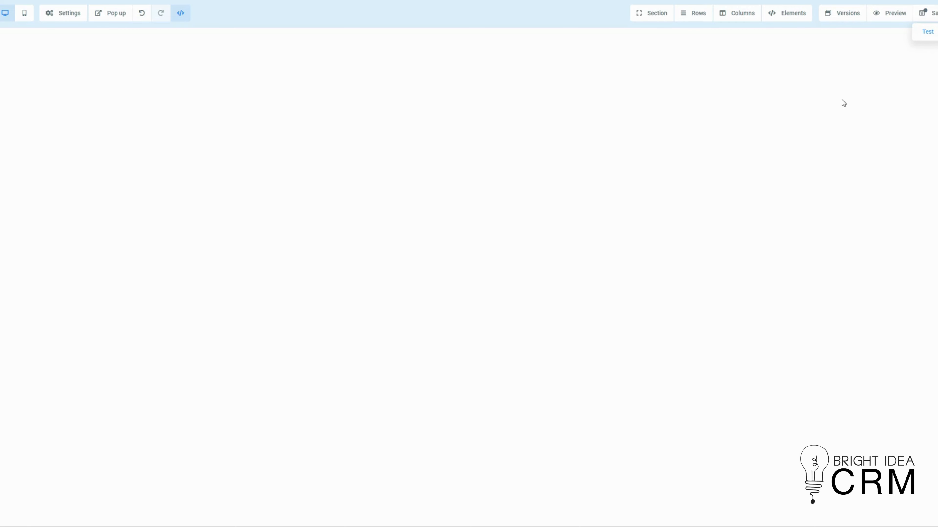
click(857, 79)
Add a Full Width section to the blank page.
click(648, 17)
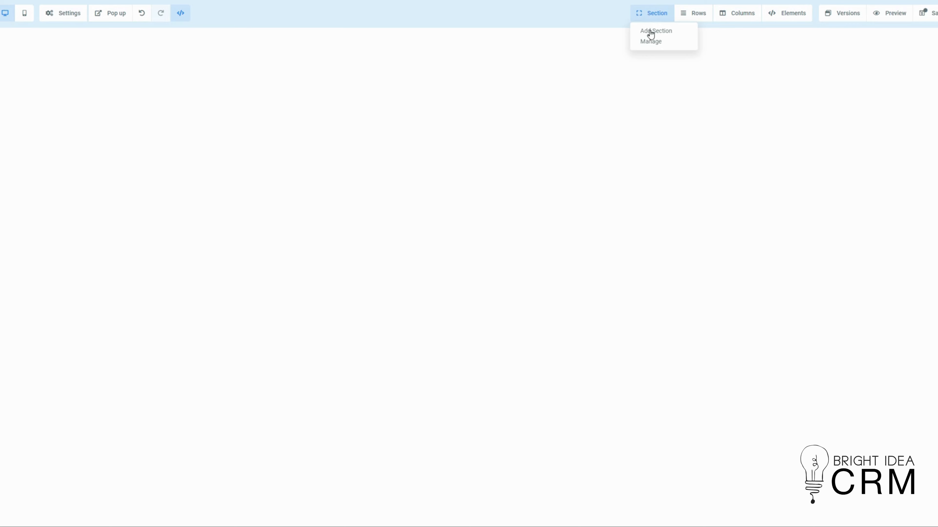
click(649, 32)
click(825, 55)
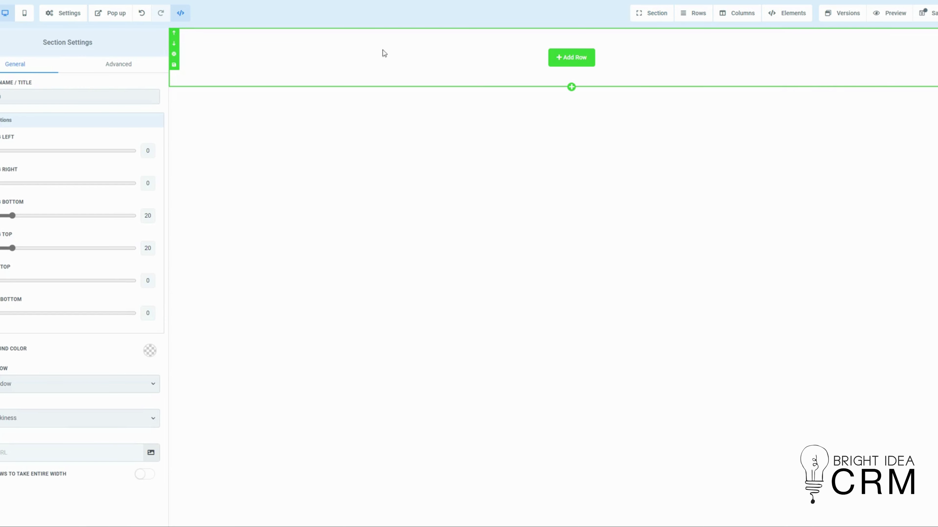
Review the width choices for adding another section and dismiss them without adding one.
click(656, 13)
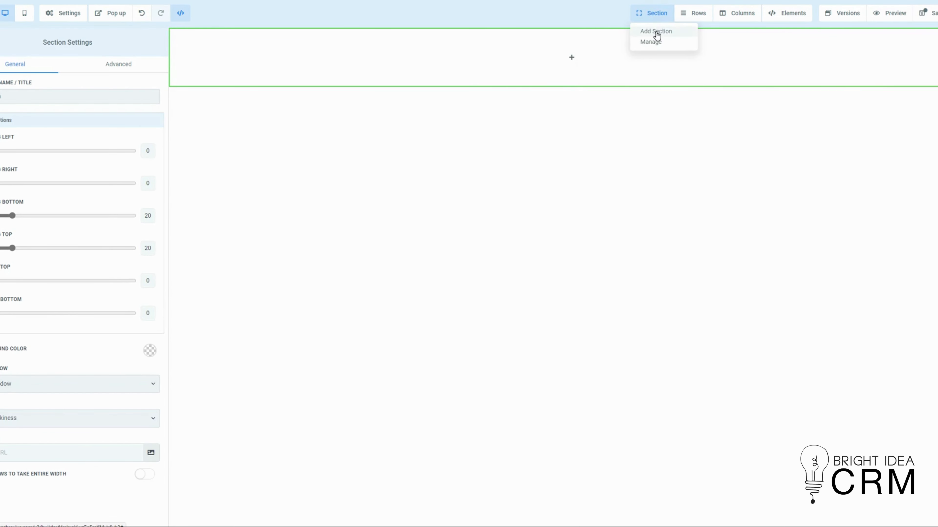
click(652, 32)
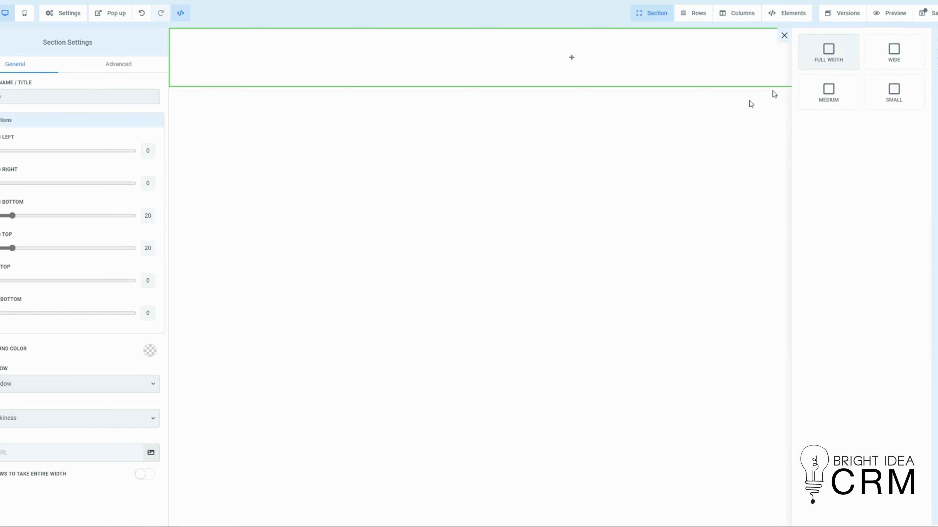
click(651, 135)
Set the full-width section's background color to black.
mouse_move(238, 61)
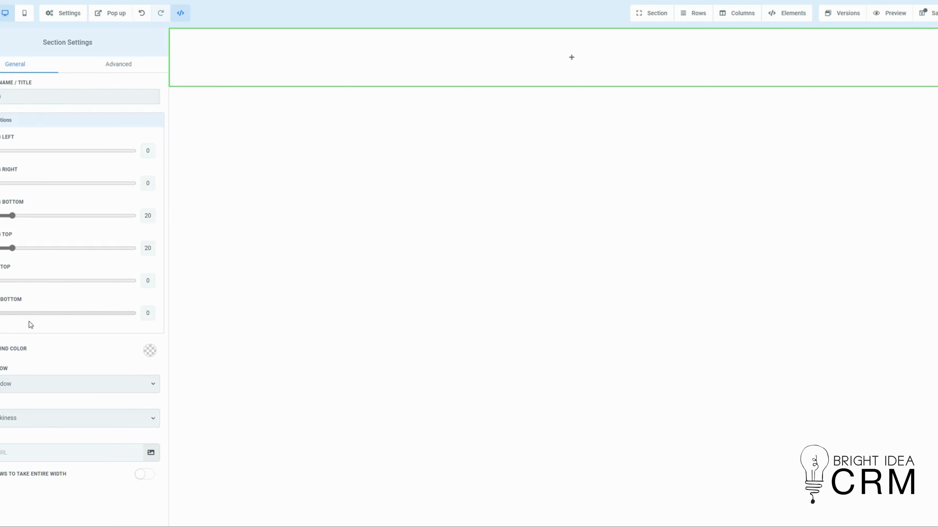
click(150, 351)
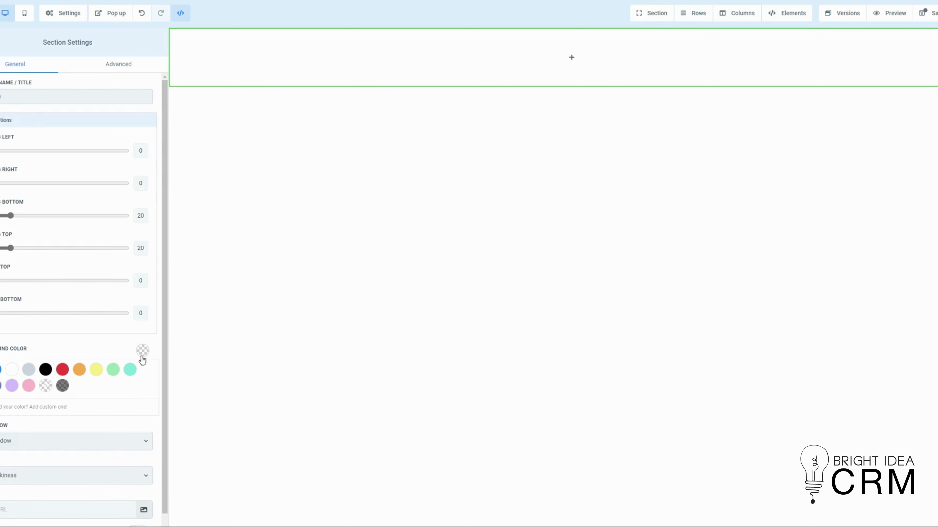
click(45, 370)
scroll(34, 287, down, 1)
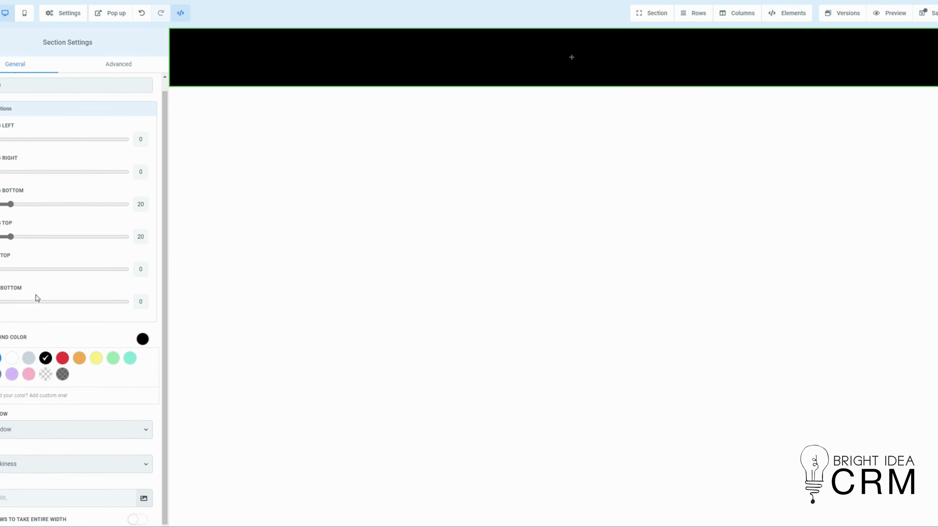
Apply a drop shadow to the full-width section.
click(36, 434)
click(15, 475)
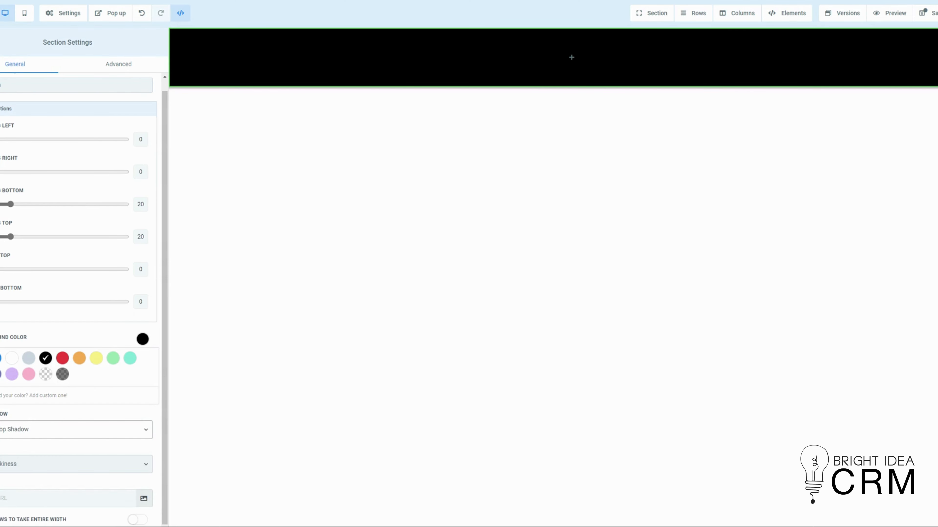
click(370, 234)
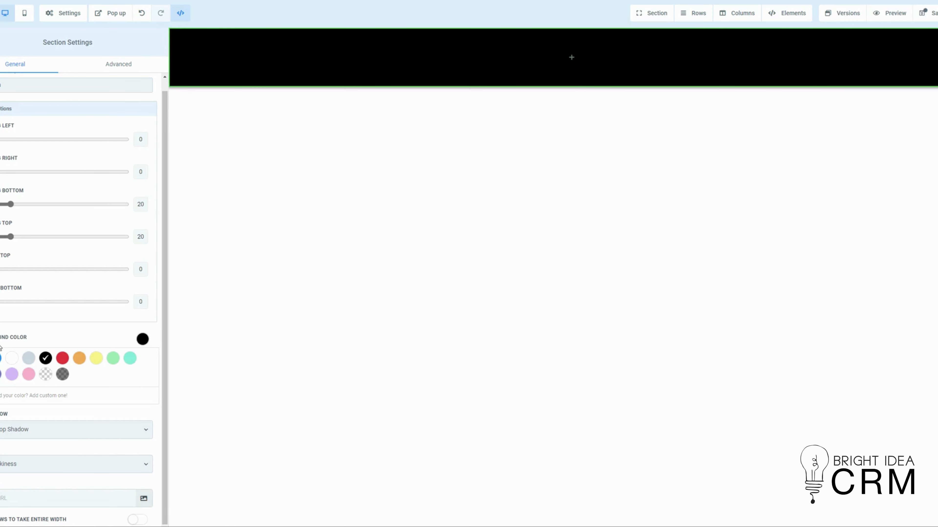
Add a 1 Column row to the black section and a 2 Column row below it.
mouse_move(288, 66)
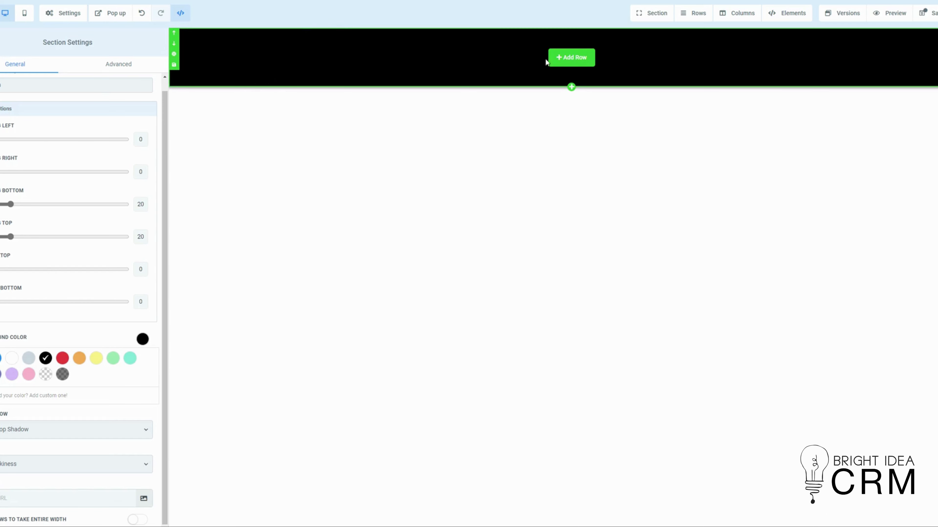
click(571, 58)
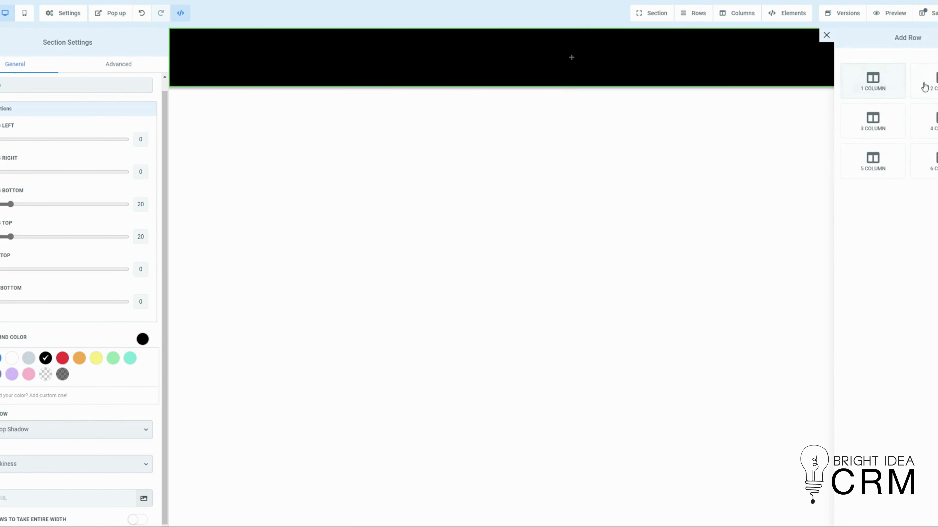
click(872, 86)
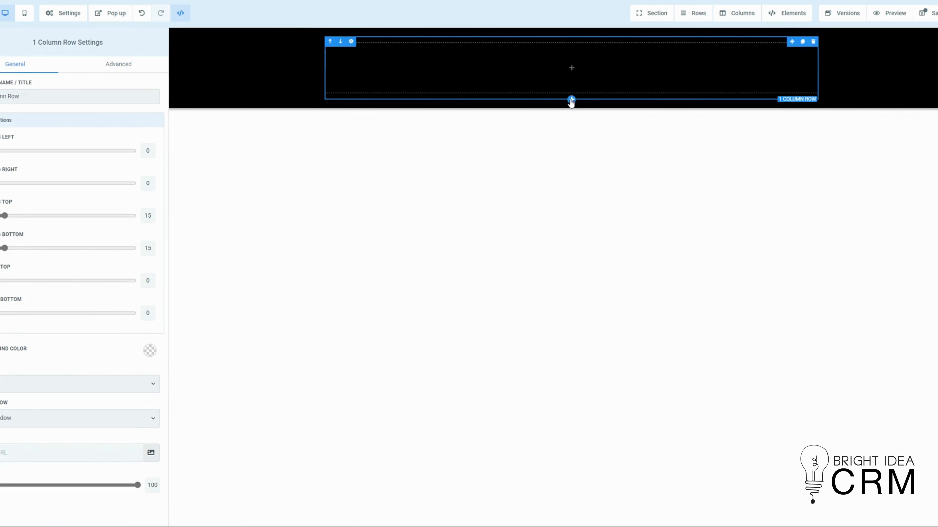
click(571, 101)
click(889, 88)
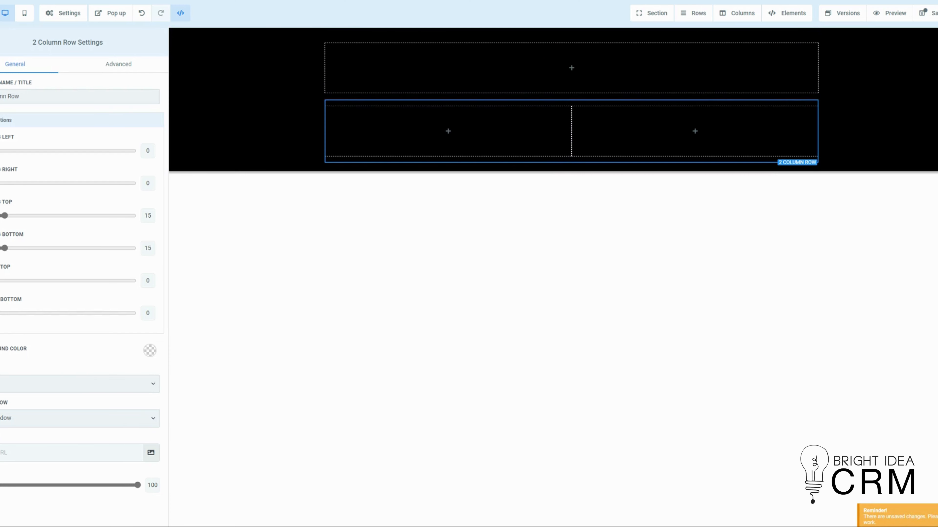
Bring up the page elements and try to place a Button element in the black section.
click(782, 17)
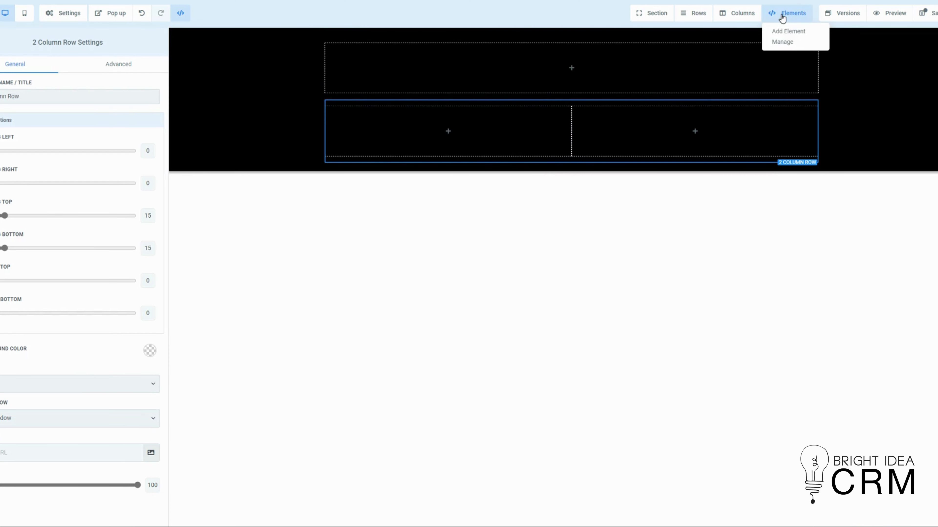
click(782, 30)
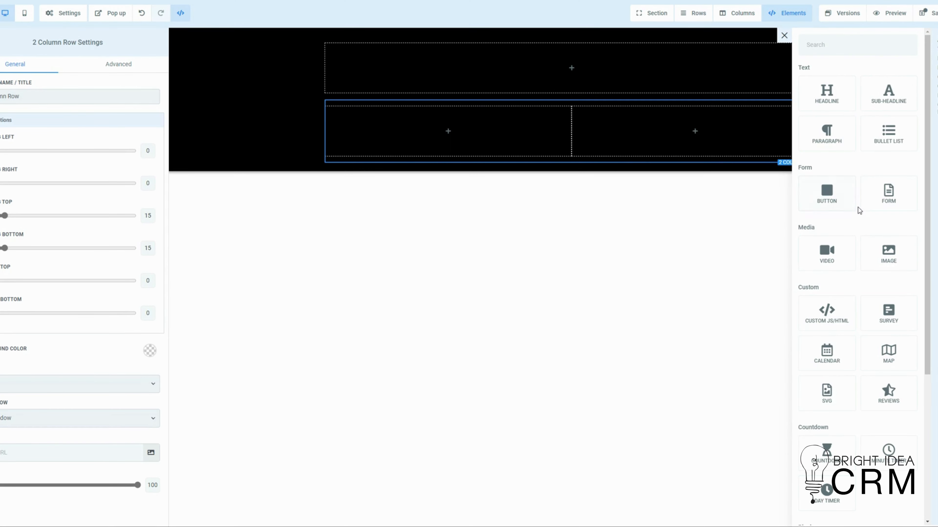
drag(836, 197, 426, 173)
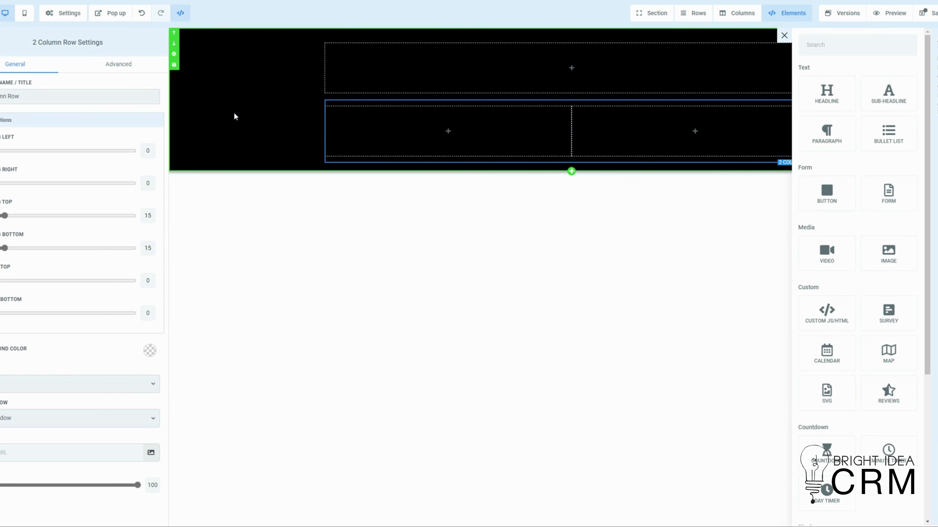
click(256, 64)
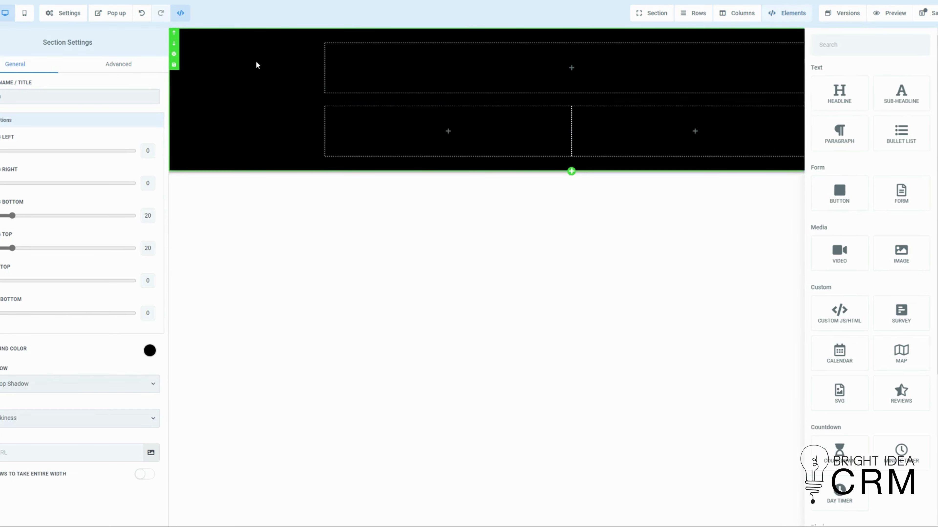
Add a Headline element to the one-column row.
click(421, 40)
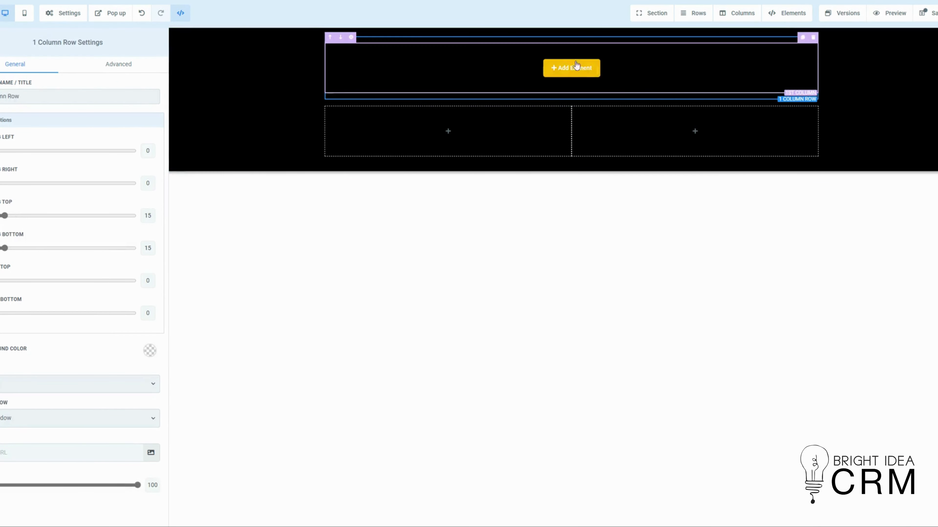
click(567, 74)
click(825, 95)
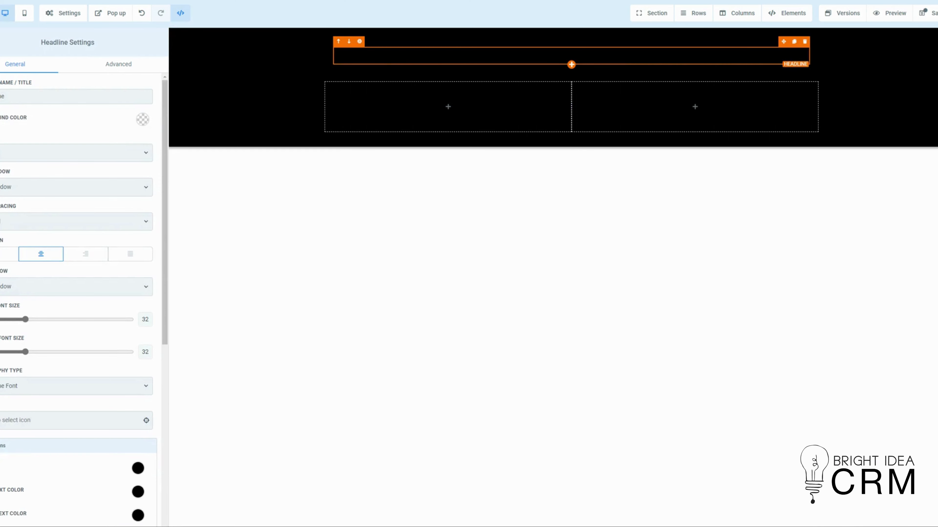
Set the text color in the page's typography settings to white.
click(69, 15)
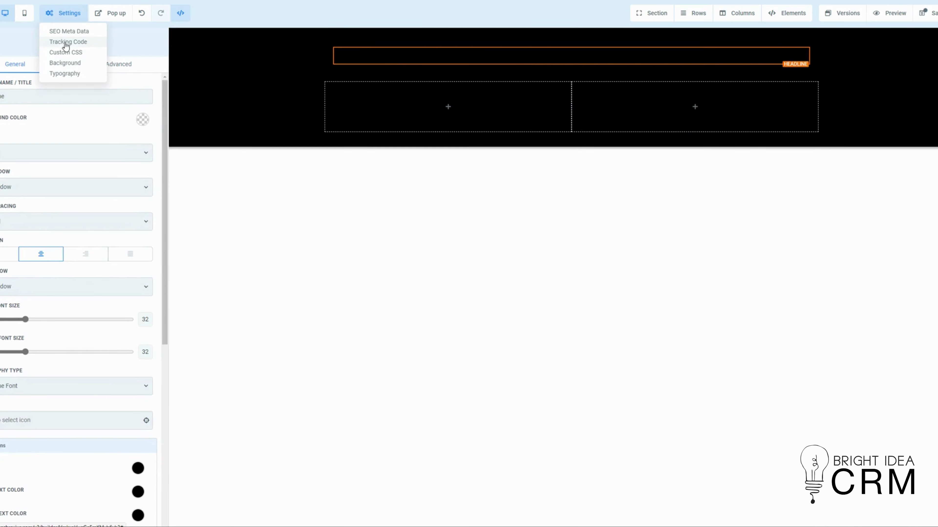
click(69, 74)
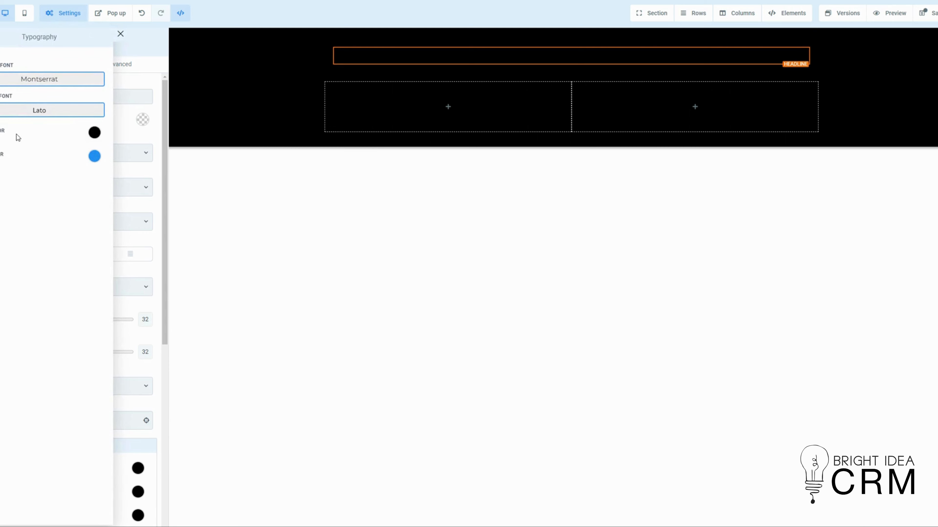
click(94, 133)
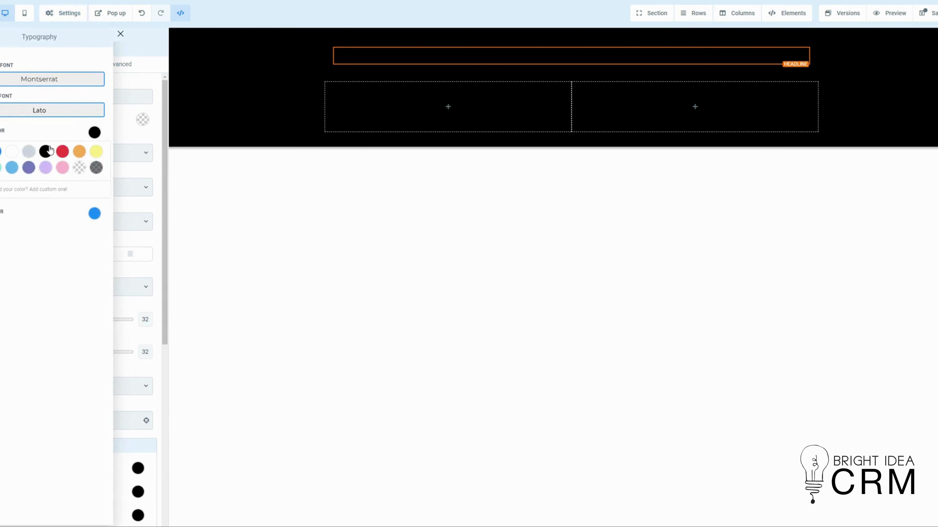
click(12, 152)
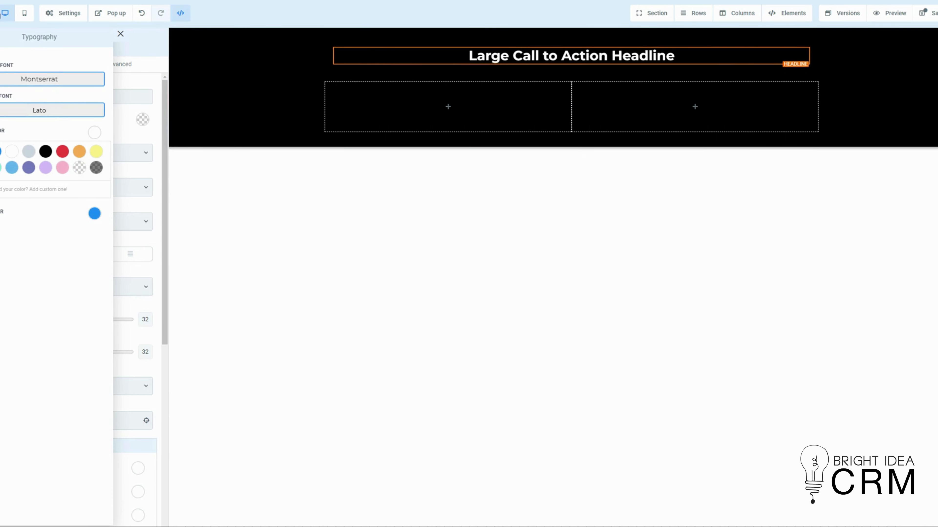
click(120, 34)
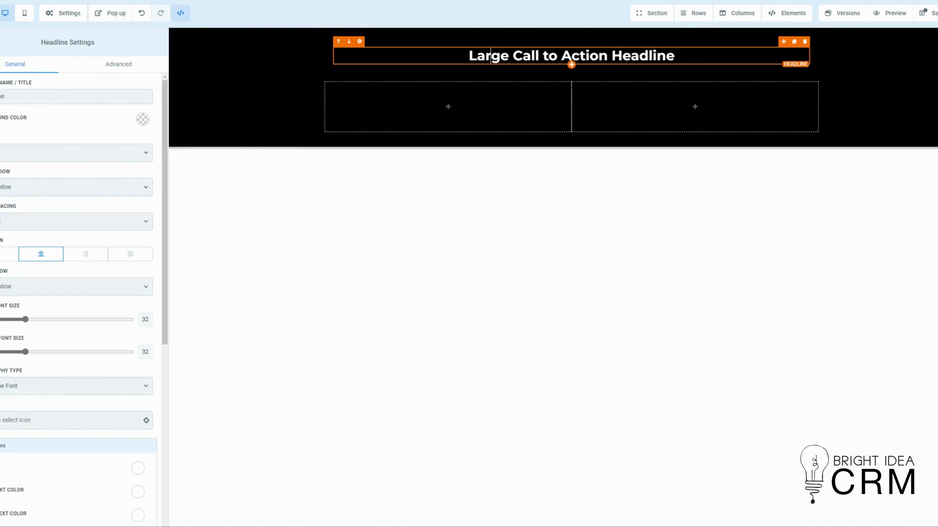
Replace the headline text with "Change your headline".
triple_click(490, 55)
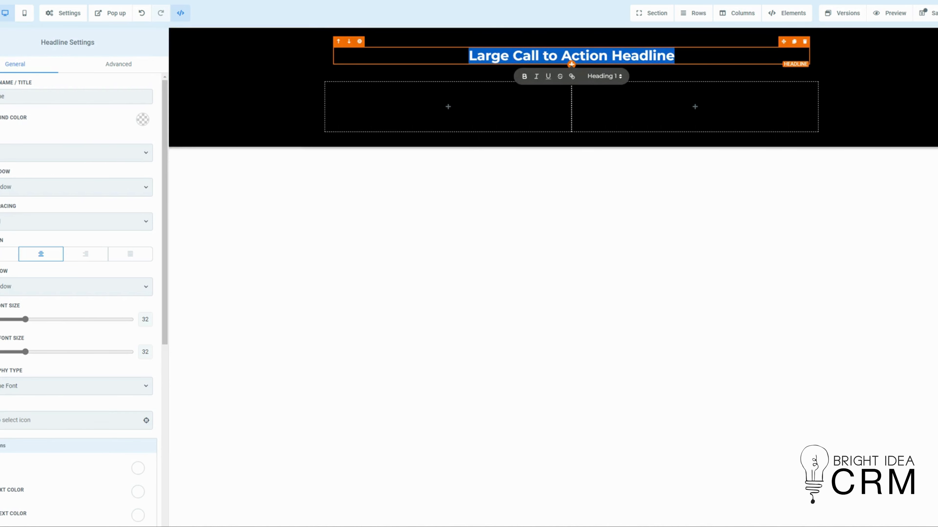
text(Chang)
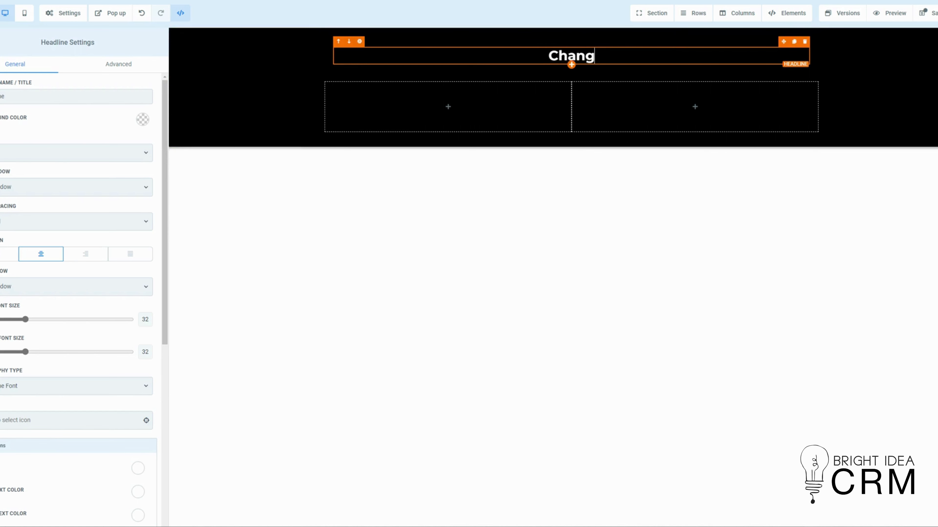
text(e your headline)
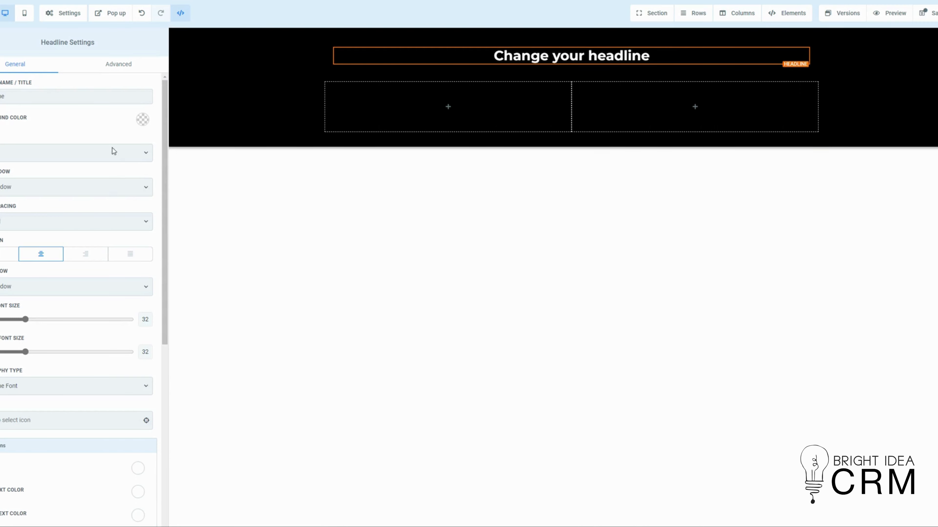
Look over the headline's settings and increase its desktop font size to 74.
scroll(37, 137, down, 8)
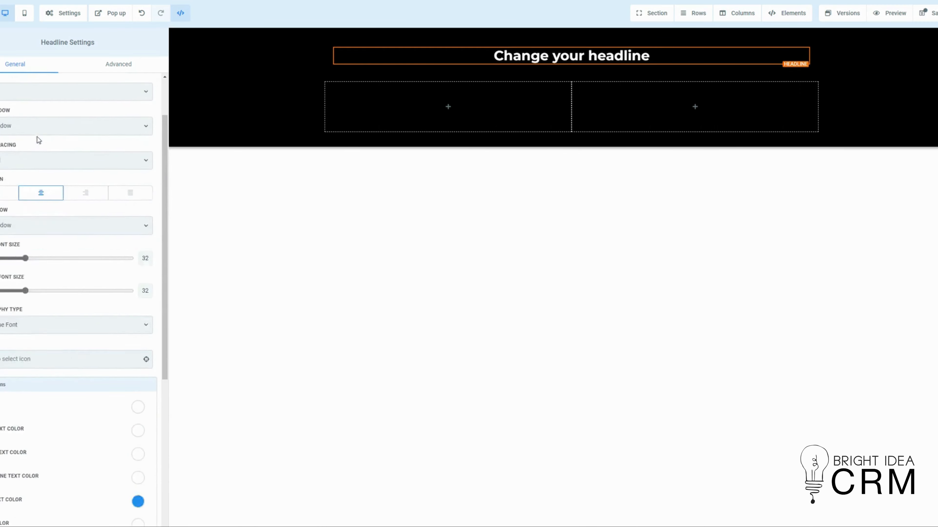
scroll(37, 137, up, 8)
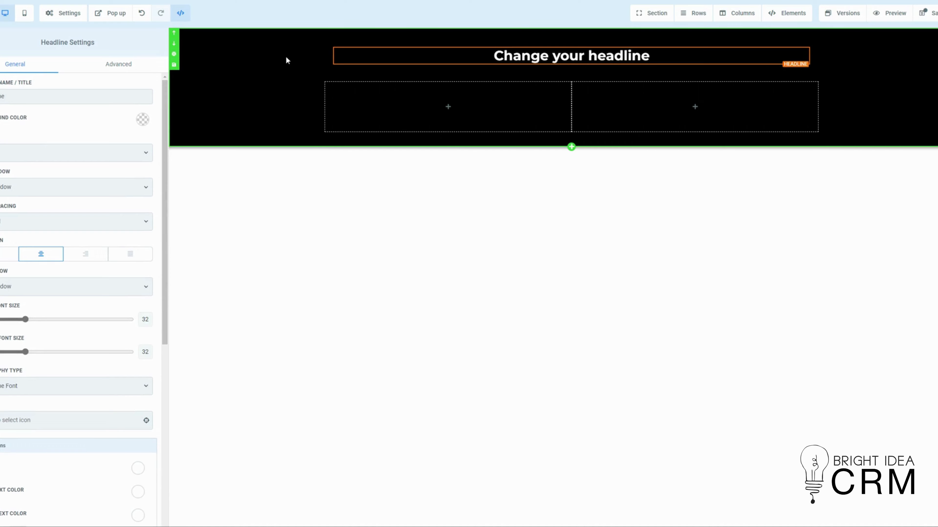
click(363, 77)
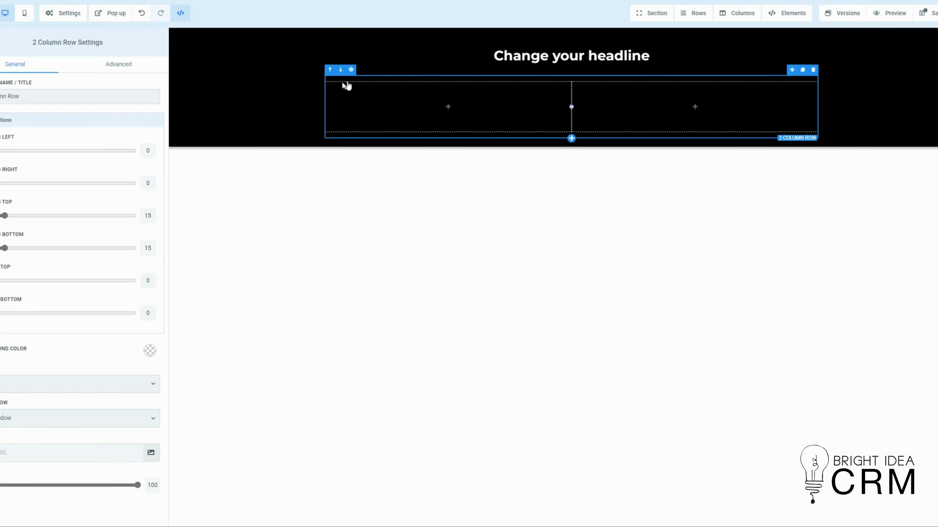
click(394, 68)
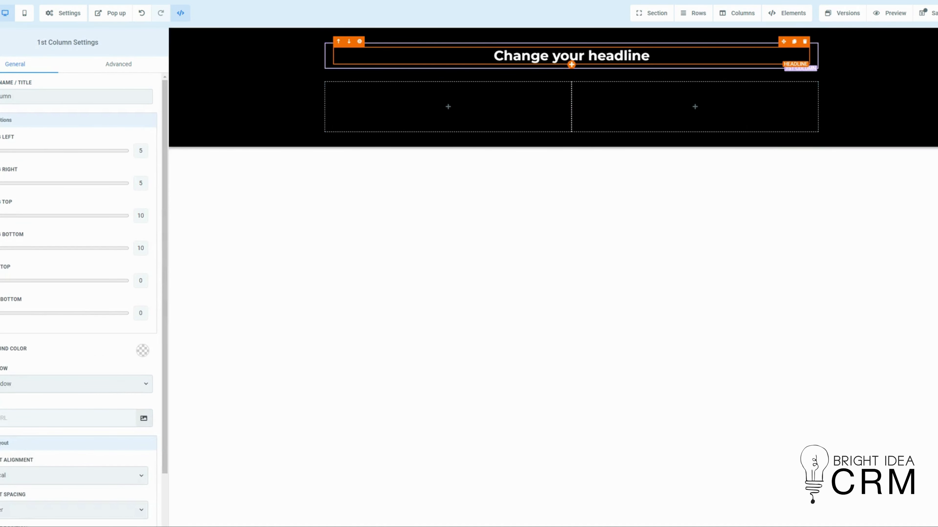
click(494, 56)
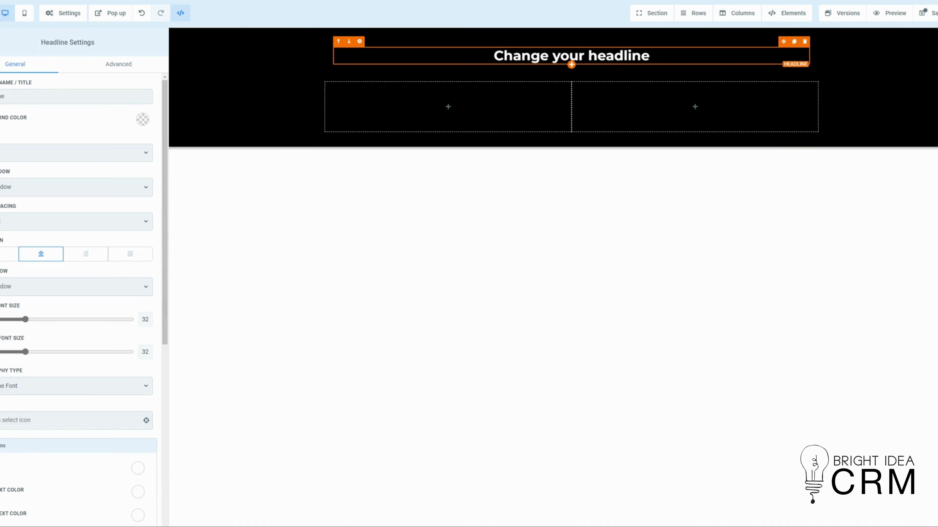
mouse_move(434, 82)
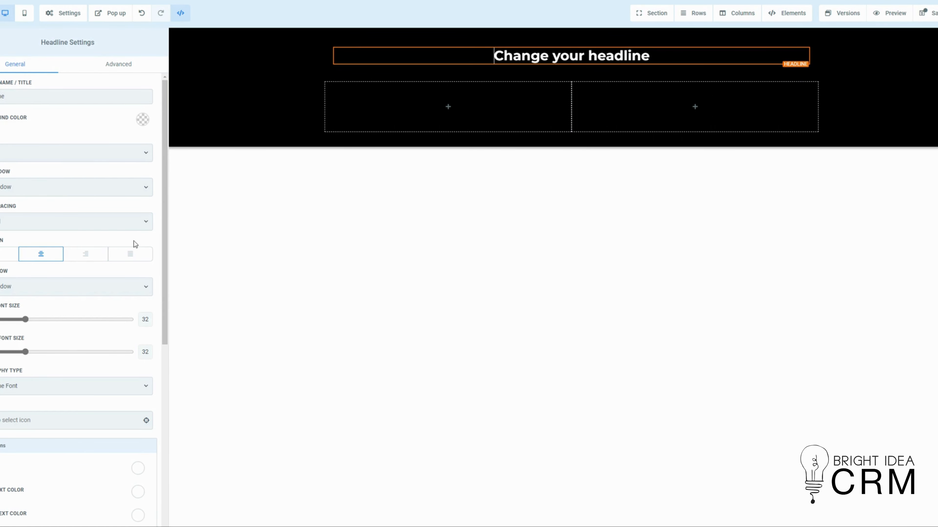
drag(25, 352, 90, 350)
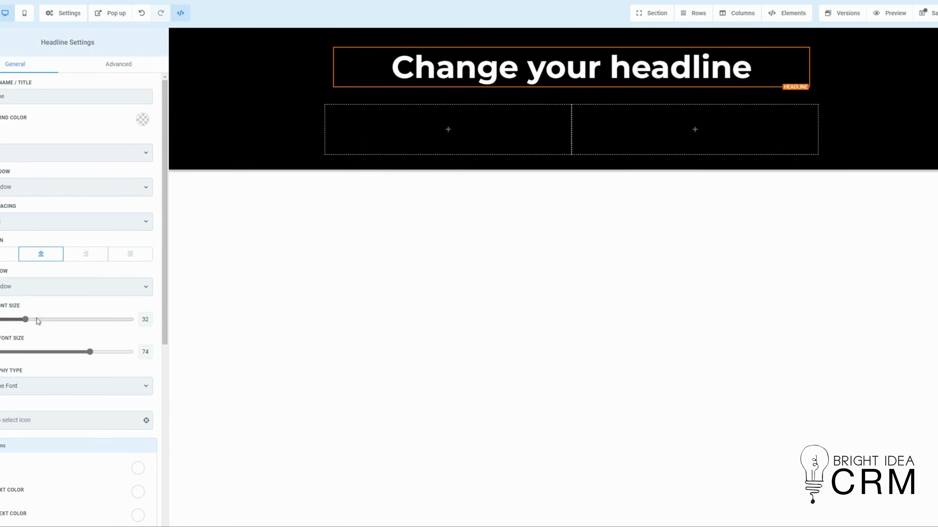
Set the headline's mobile font size to 33 in the mobile view and return to the desktop view.
drag(1, 309, 26, 311)
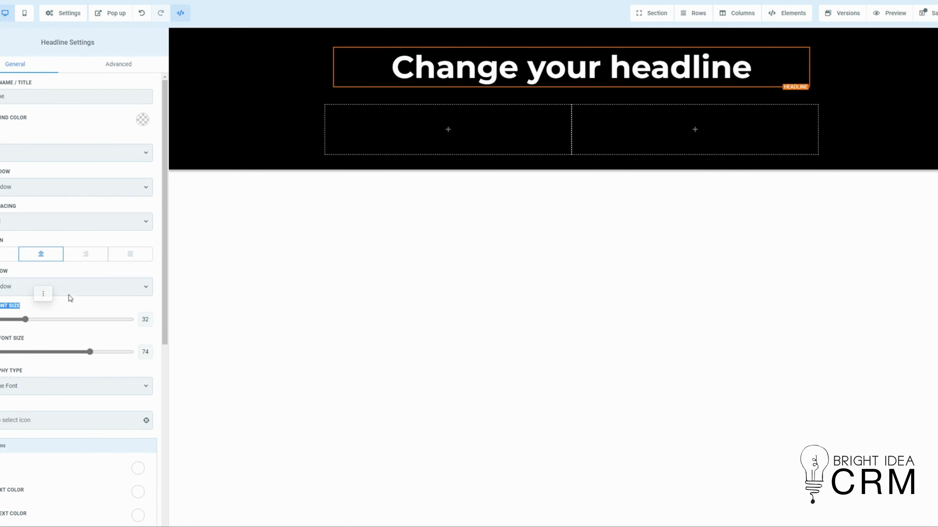
click(24, 19)
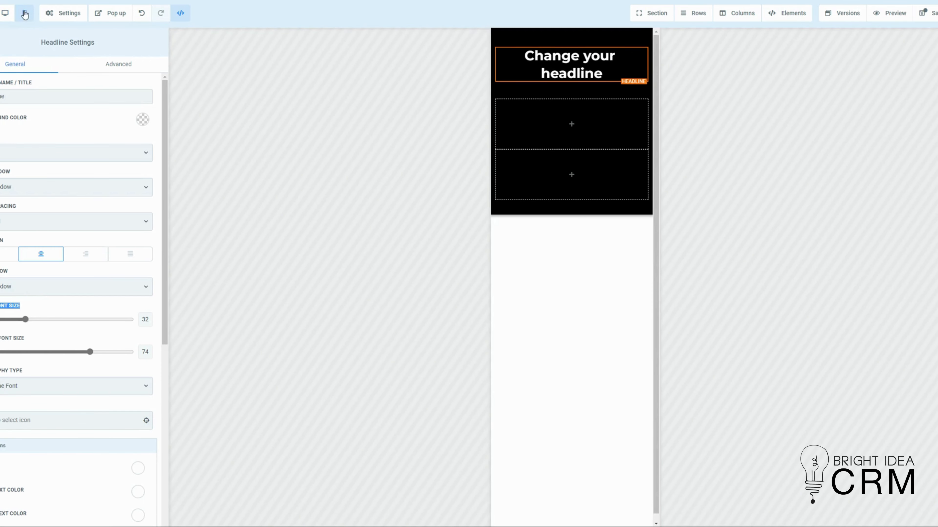
mouse_move(25, 319)
mouse_down()
mouse_move(76, 321)
mouse_move(16, 319)
mouse_move(56, 321)
mouse_move(26, 320)
mouse_up()
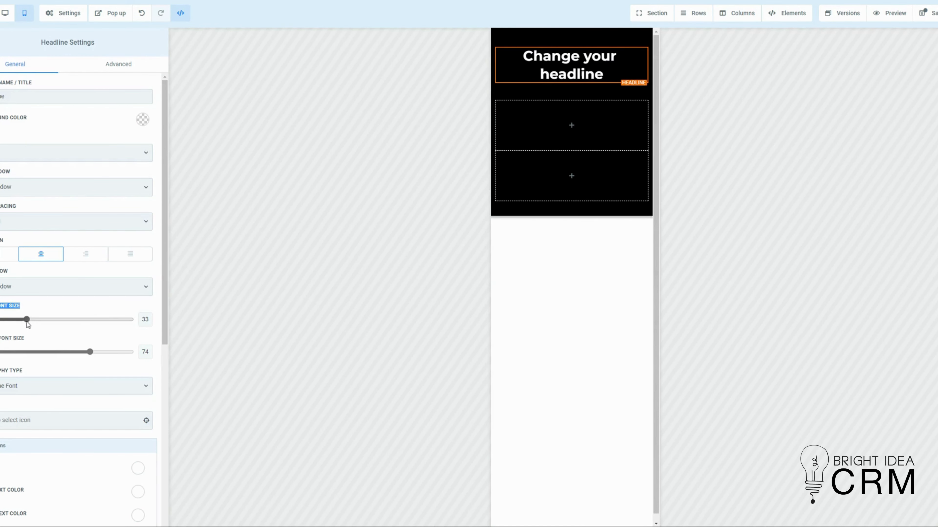
click(8, 18)
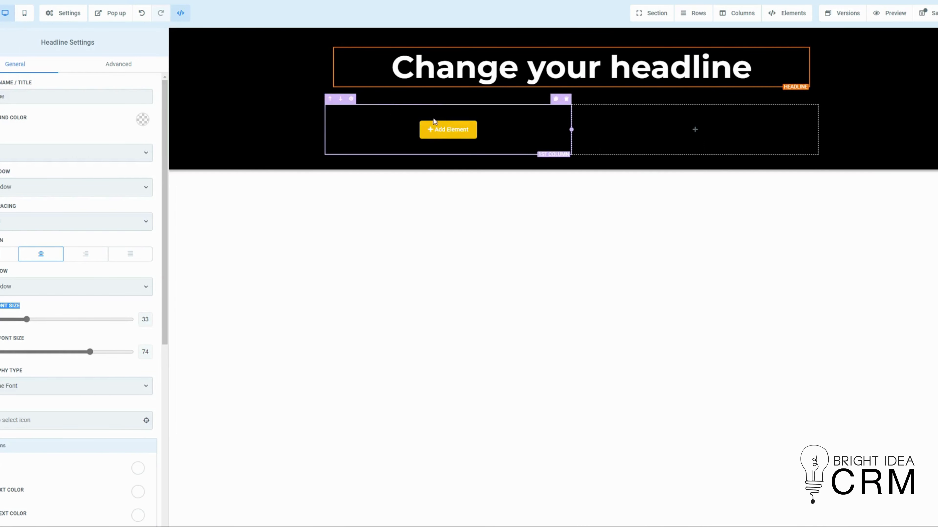
Add a Video element to the first column and an Image element to the second column of the two-column row.
click(449, 133)
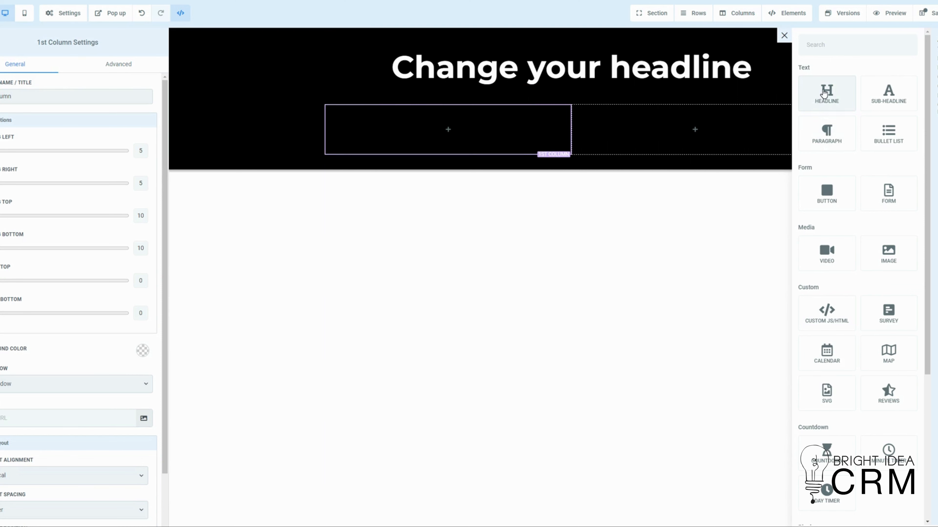
click(824, 256)
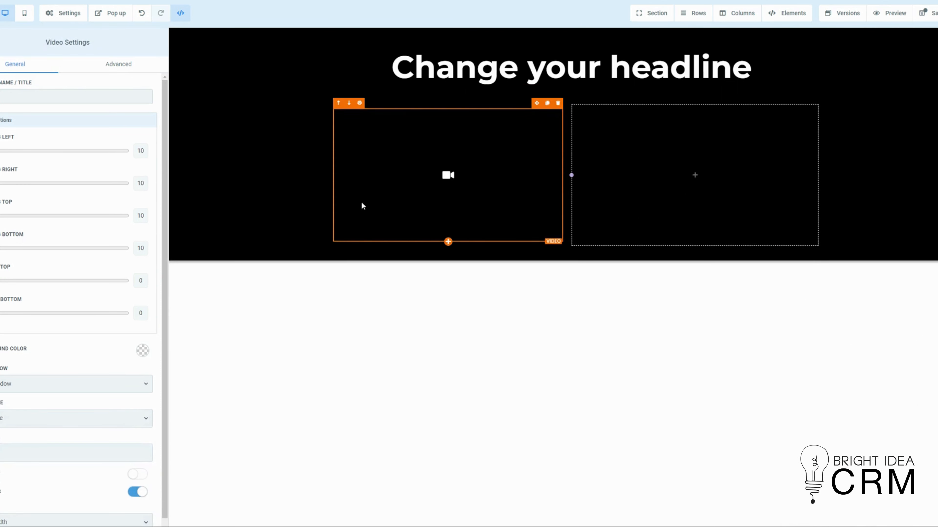
click(715, 178)
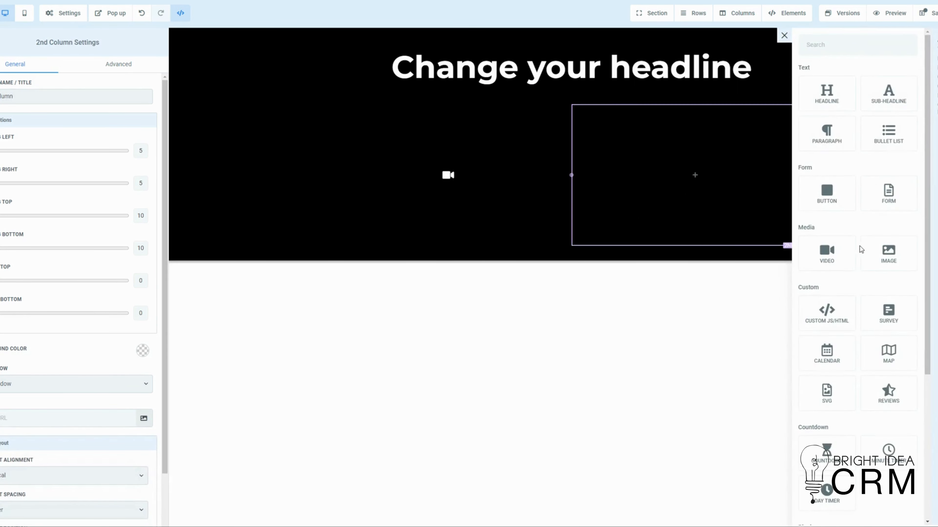
click(886, 254)
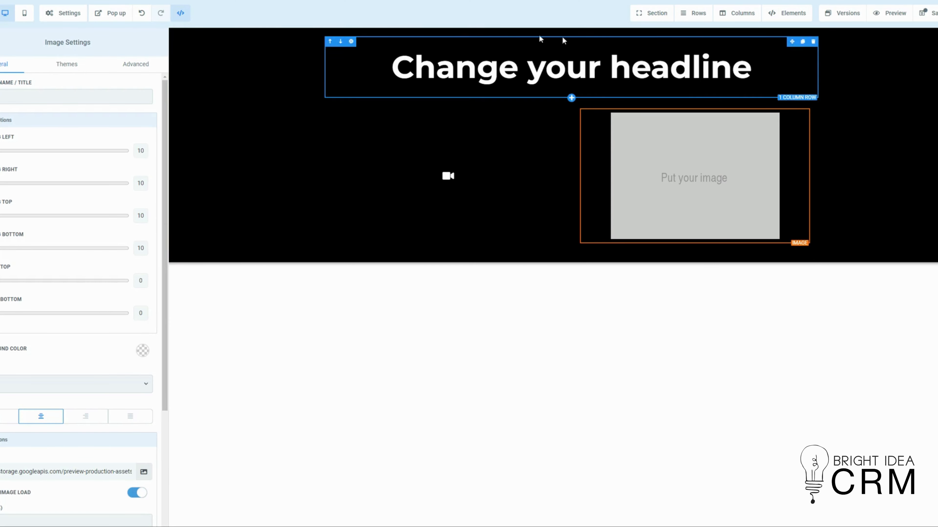
Look over the management options for sections, rows and columns, and view the list of all sections on the page.
click(429, 37)
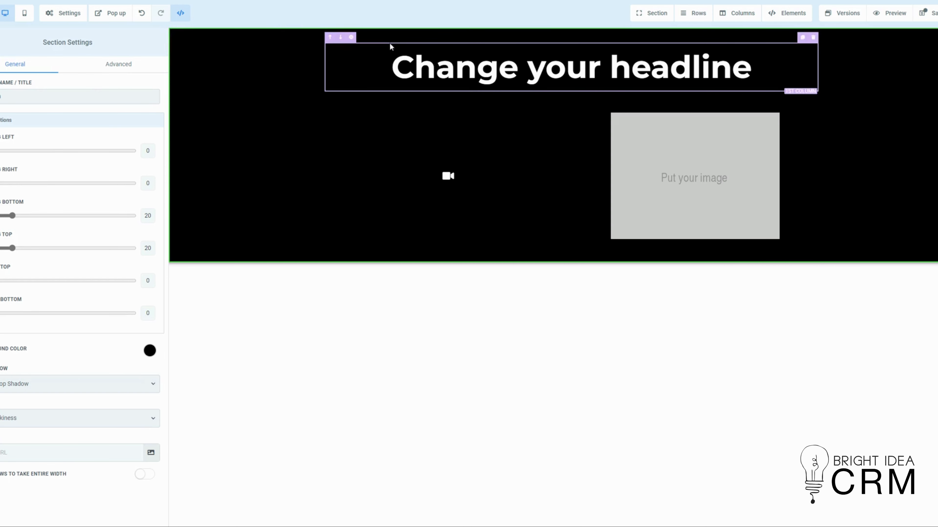
click(656, 18)
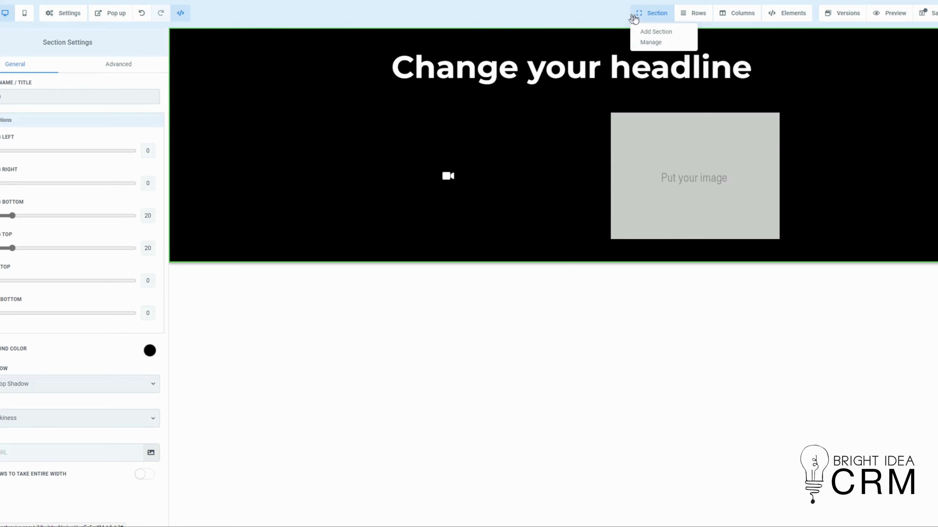
click(694, 14)
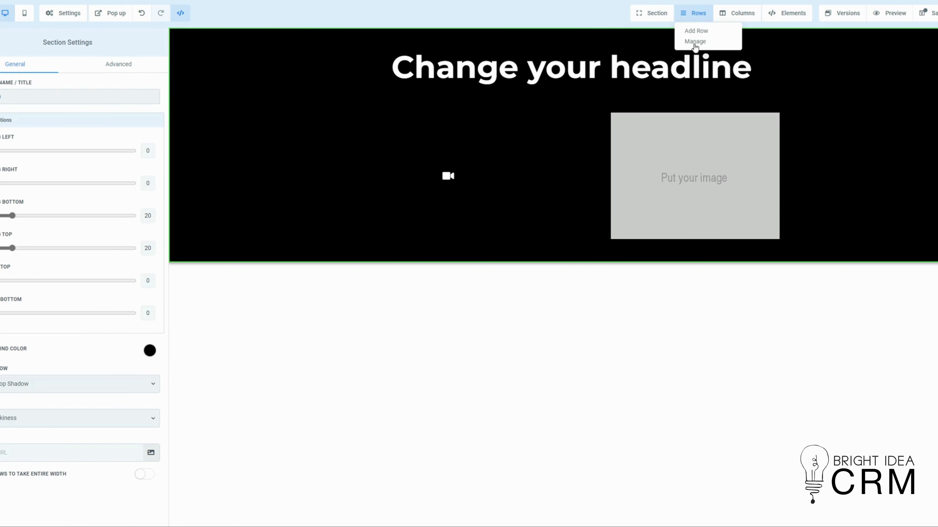
click(740, 14)
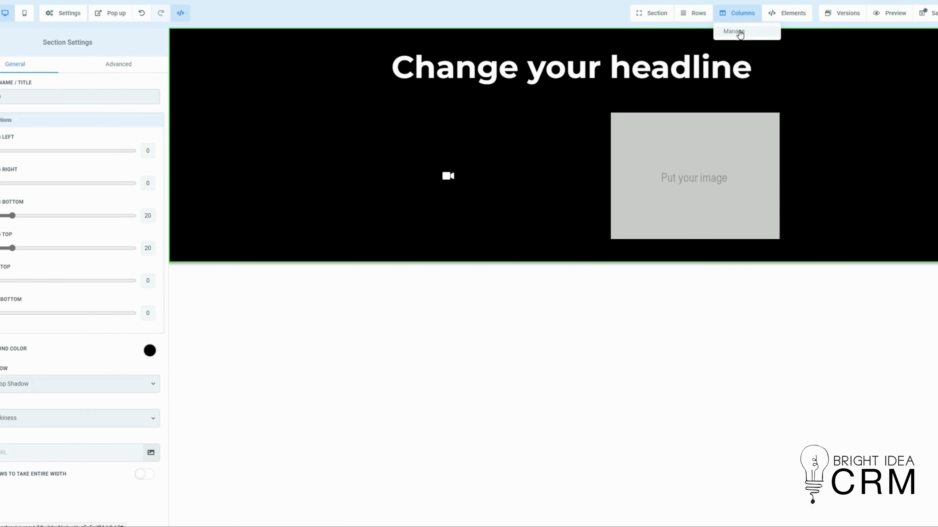
click(637, 15)
click(649, 42)
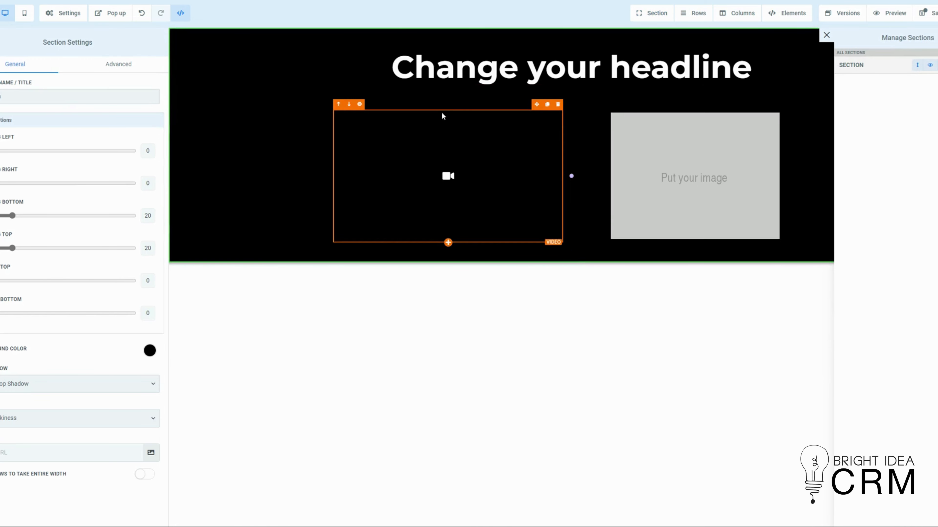
click(209, 66)
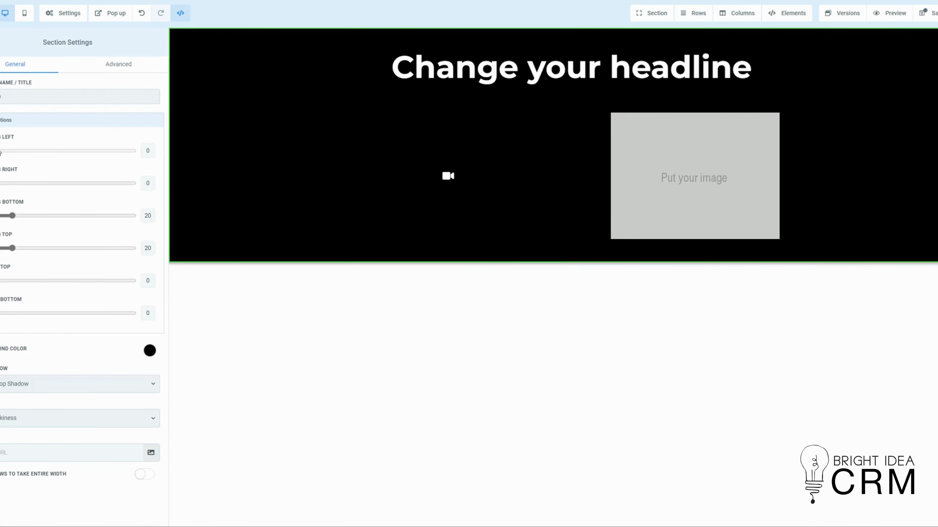
Set the black section's padding to 63 left, 65 right, 66 bottom and 66 top, and its top margin to 11.
drag(1, 151, 76, 155)
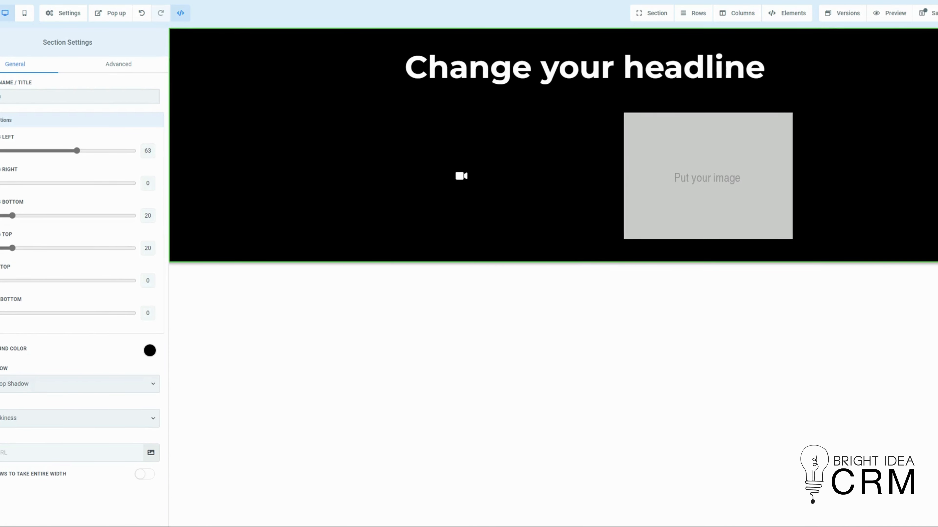
drag(1, 183, 79, 184)
drag(12, 215, 81, 217)
drag(14, 248, 82, 248)
mouse_move(1, 280)
mouse_down()
mouse_move(146, 281)
mouse_move(1, 288)
mouse_up()
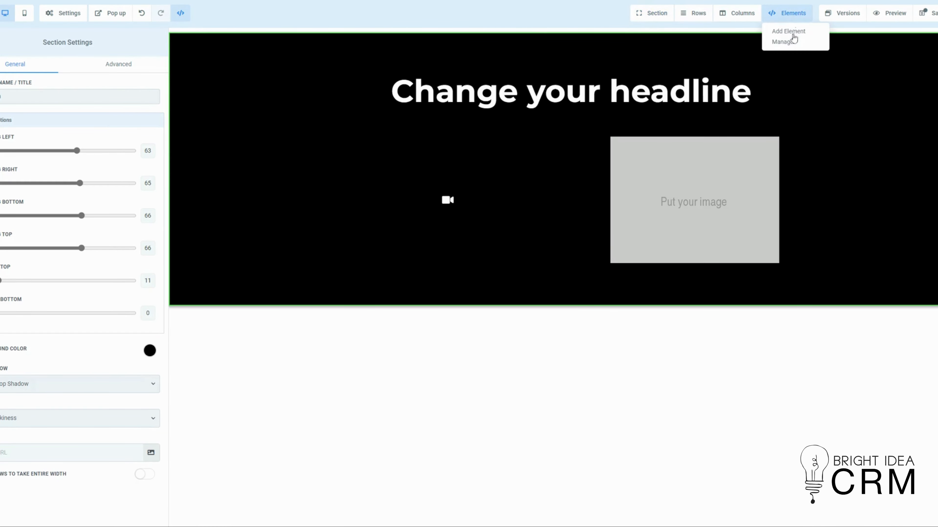
Browse the library of available page elements and close it without adding one.
click(792, 36)
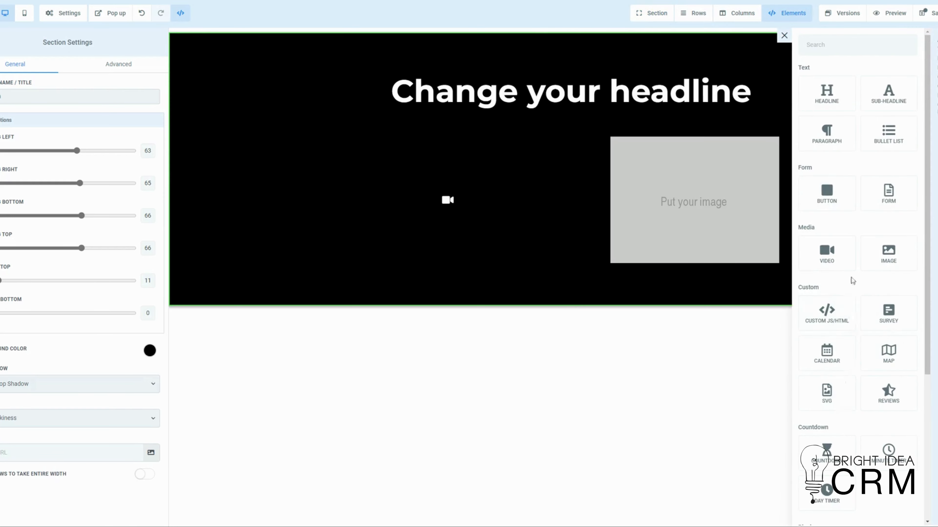
scroll(851, 281, down, 5)
scroll(859, 305, up, 5)
click(221, 94)
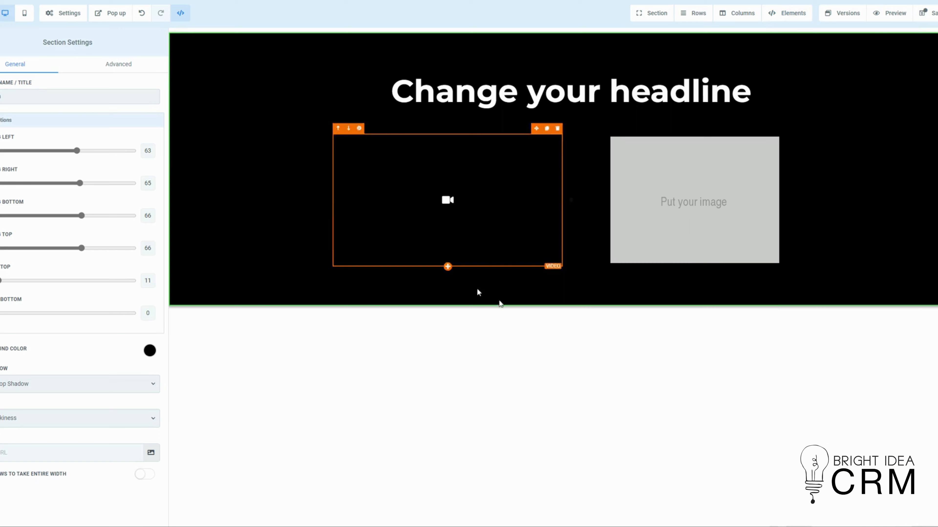
Add a new full-width section below the black section and insert a two-column row in it.
click(571, 307)
click(847, 62)
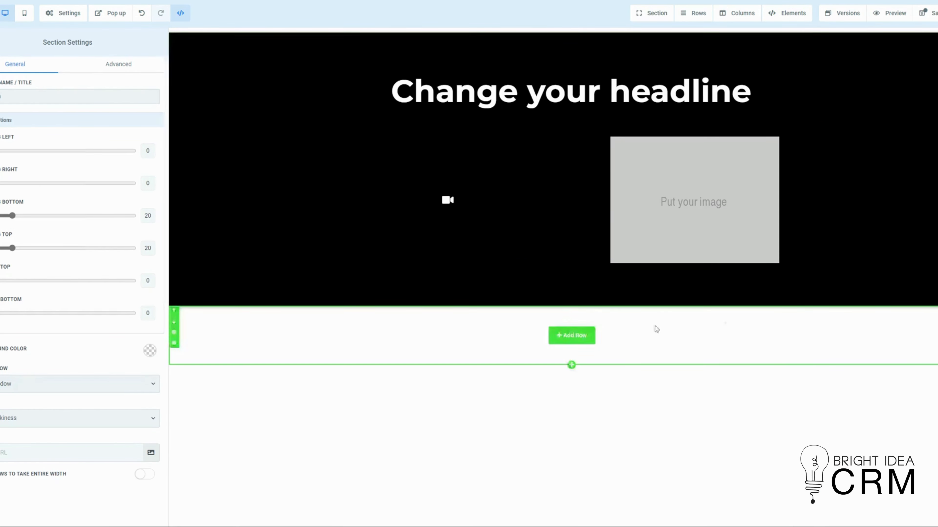
click(572, 335)
click(927, 81)
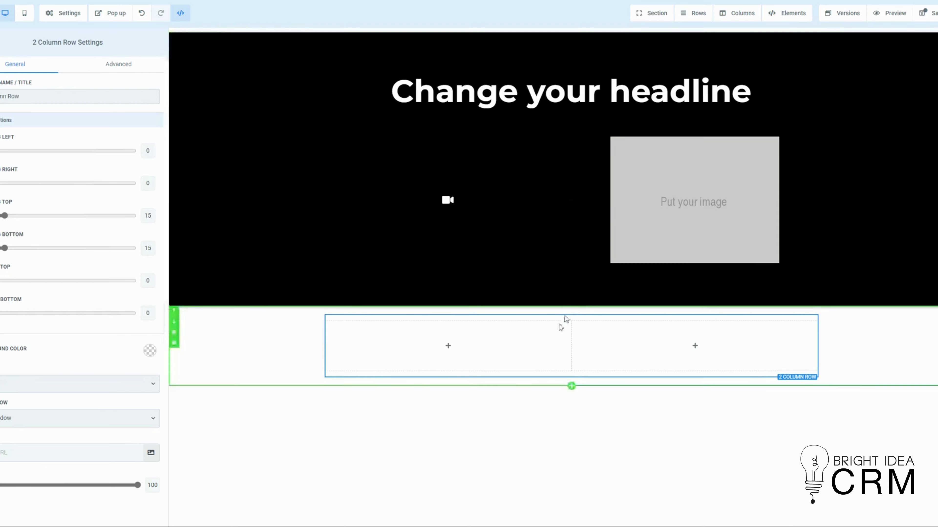
Add a Headline element to the first column of the new two-column row.
click(461, 347)
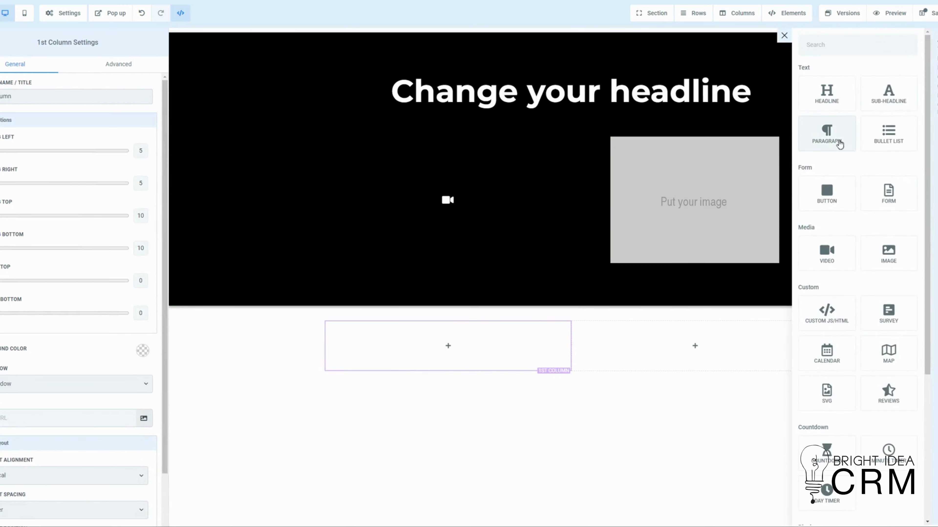
click(828, 94)
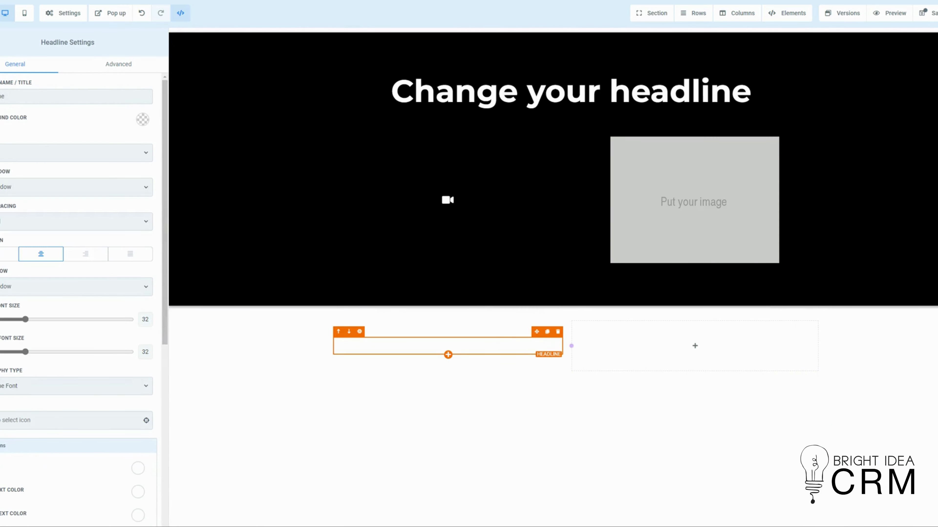